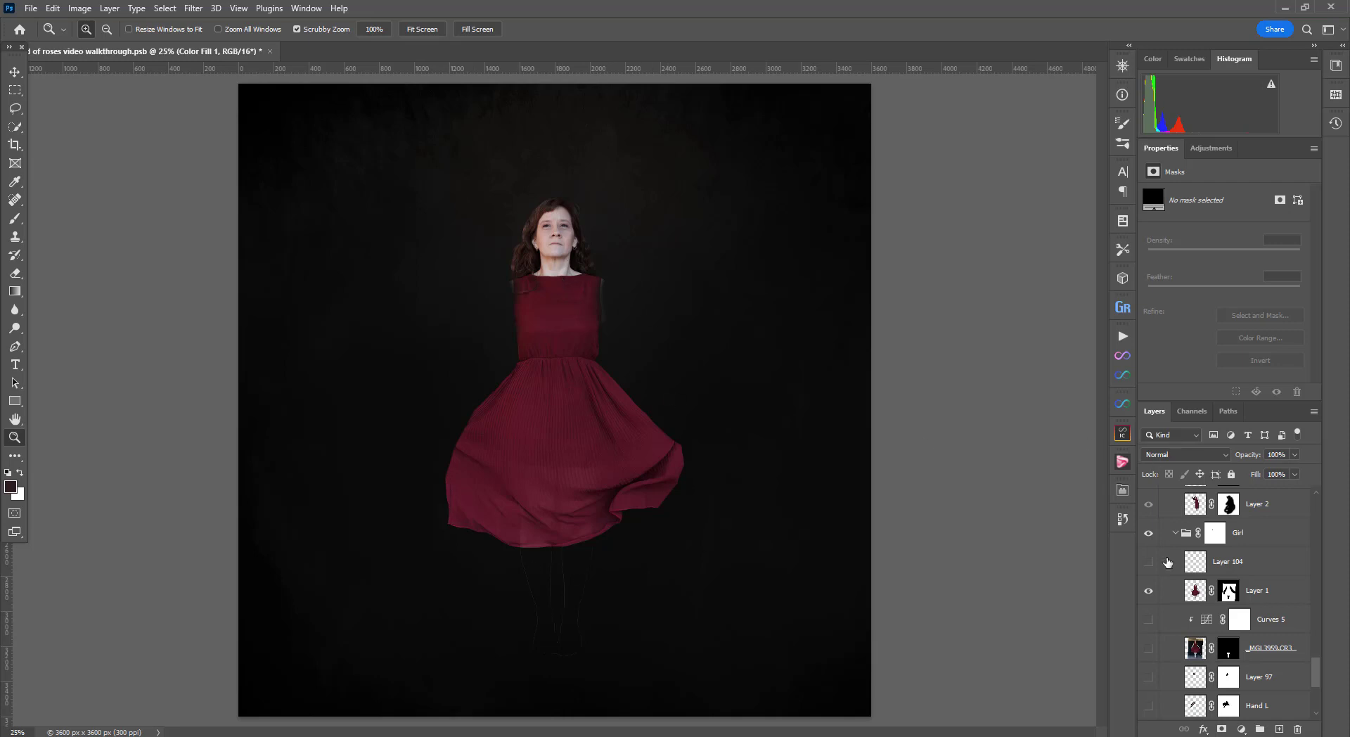
# Step: Preview Layer 1 without its mask, and show the legs photo layer with Curves 5, checking that photo unmasked
pyautogui.keyDown('shift'); pyautogui.click(1228, 591); pyautogui.keyUp('shift')
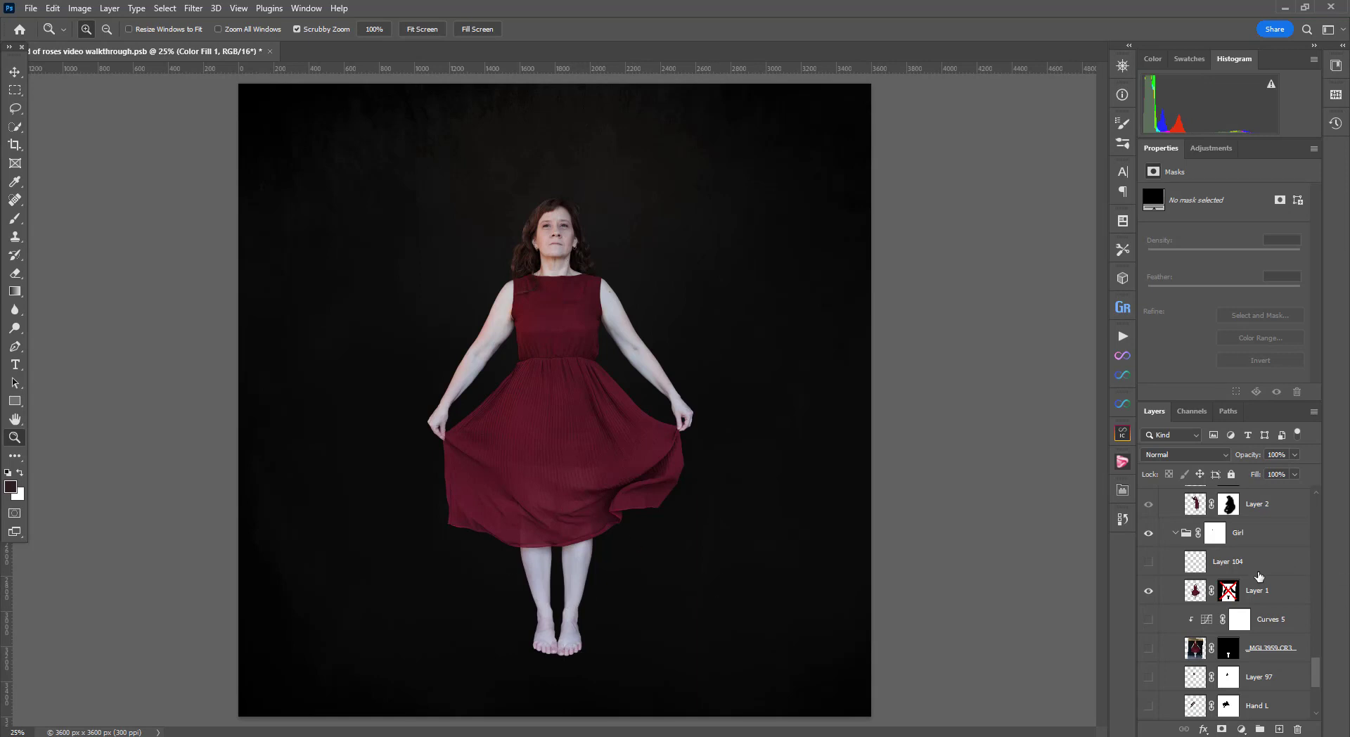
pyautogui.keyDown('shift'); pyautogui.click(1226, 593); pyautogui.keyUp('shift')
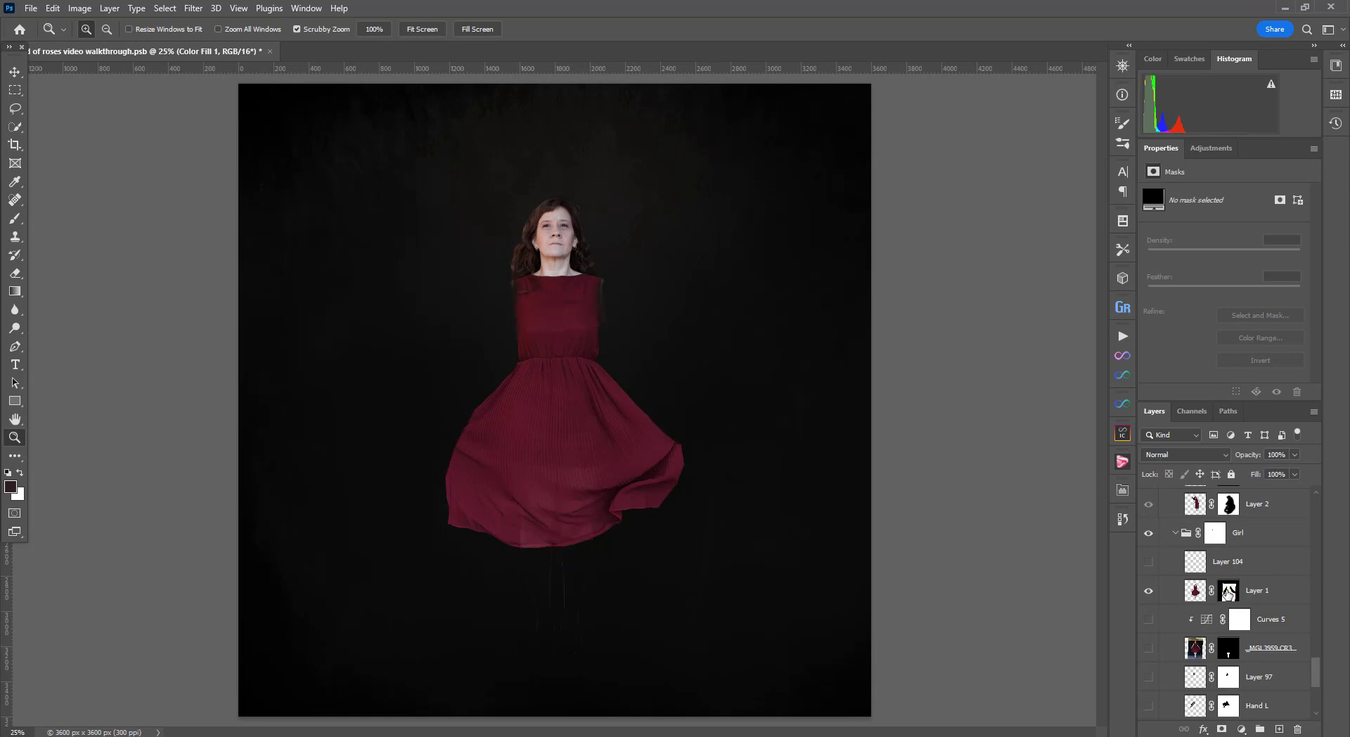
pyautogui.click(1148, 648)
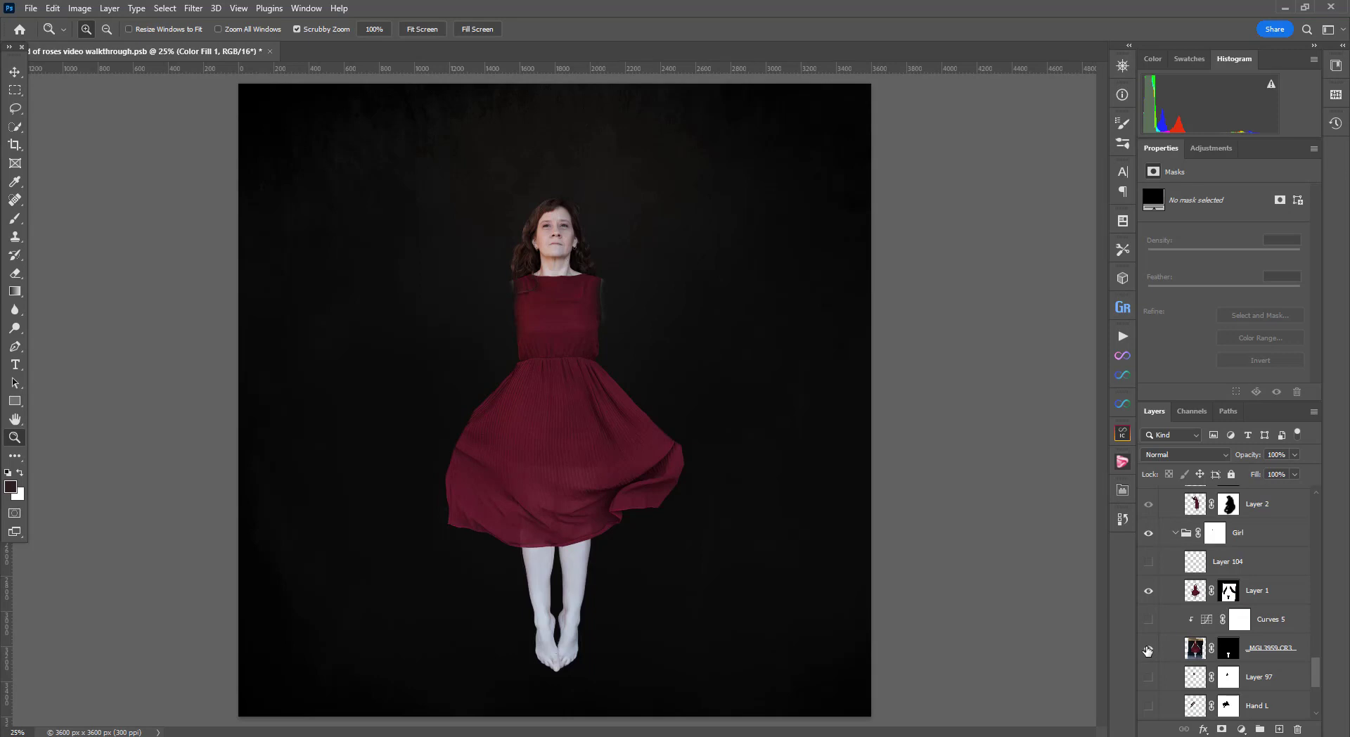
pyautogui.click(1148, 618)
pyautogui.keyDown('shift'); pyautogui.click(1227, 649); pyautogui.keyUp('shift')
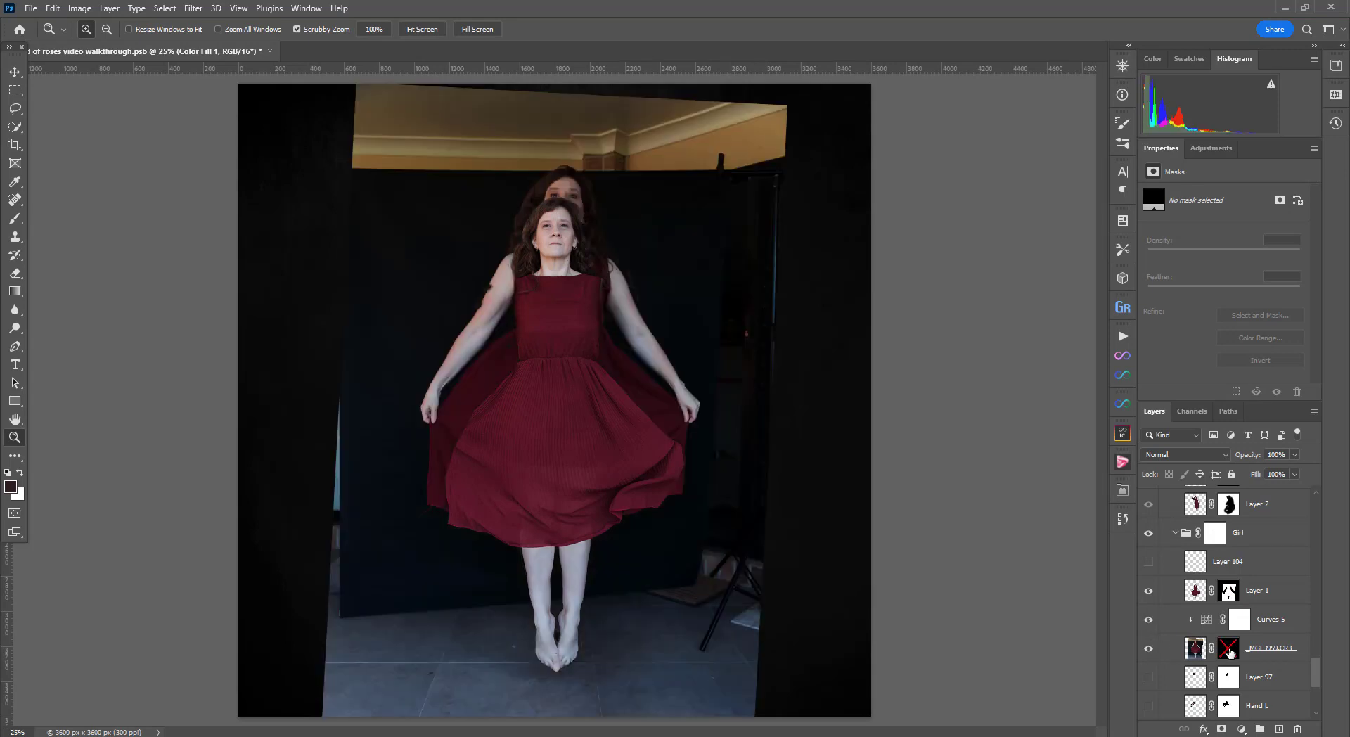
pyautogui.click(1147, 592)
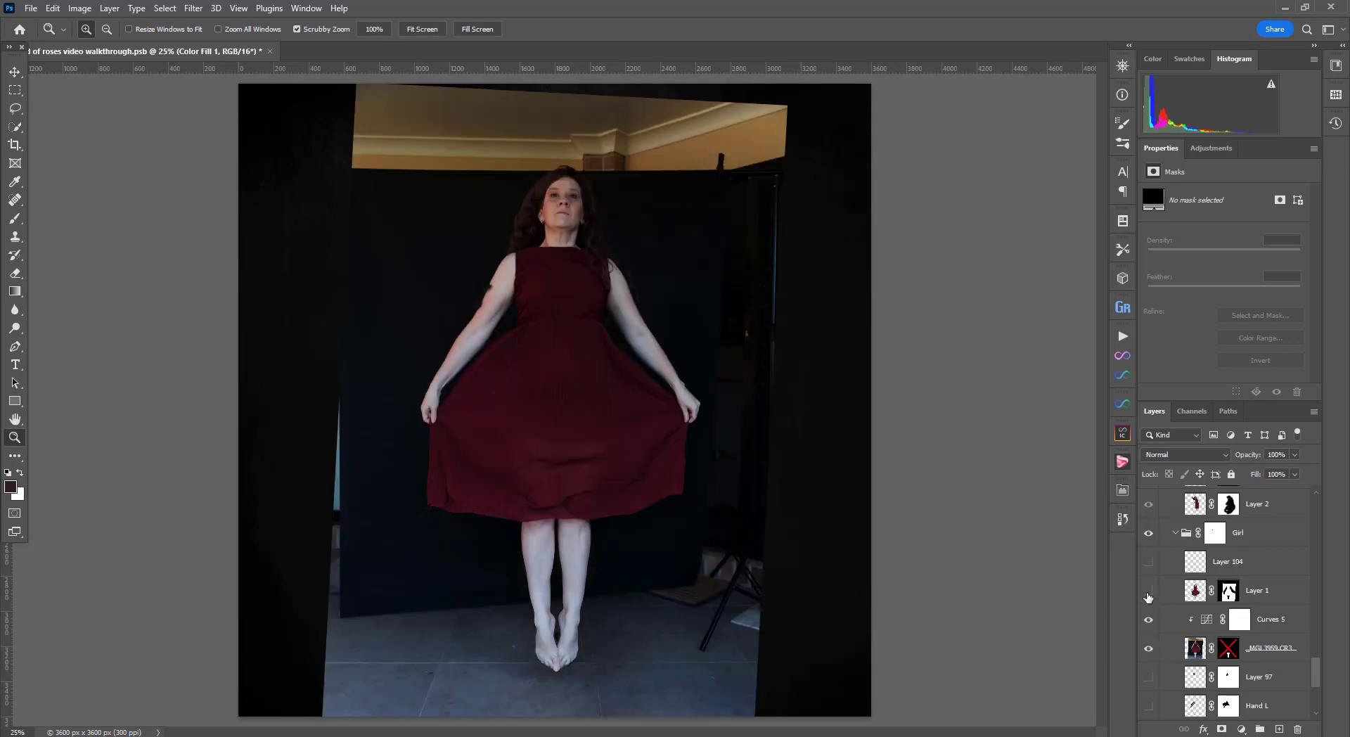
pyautogui.click(1148, 593)
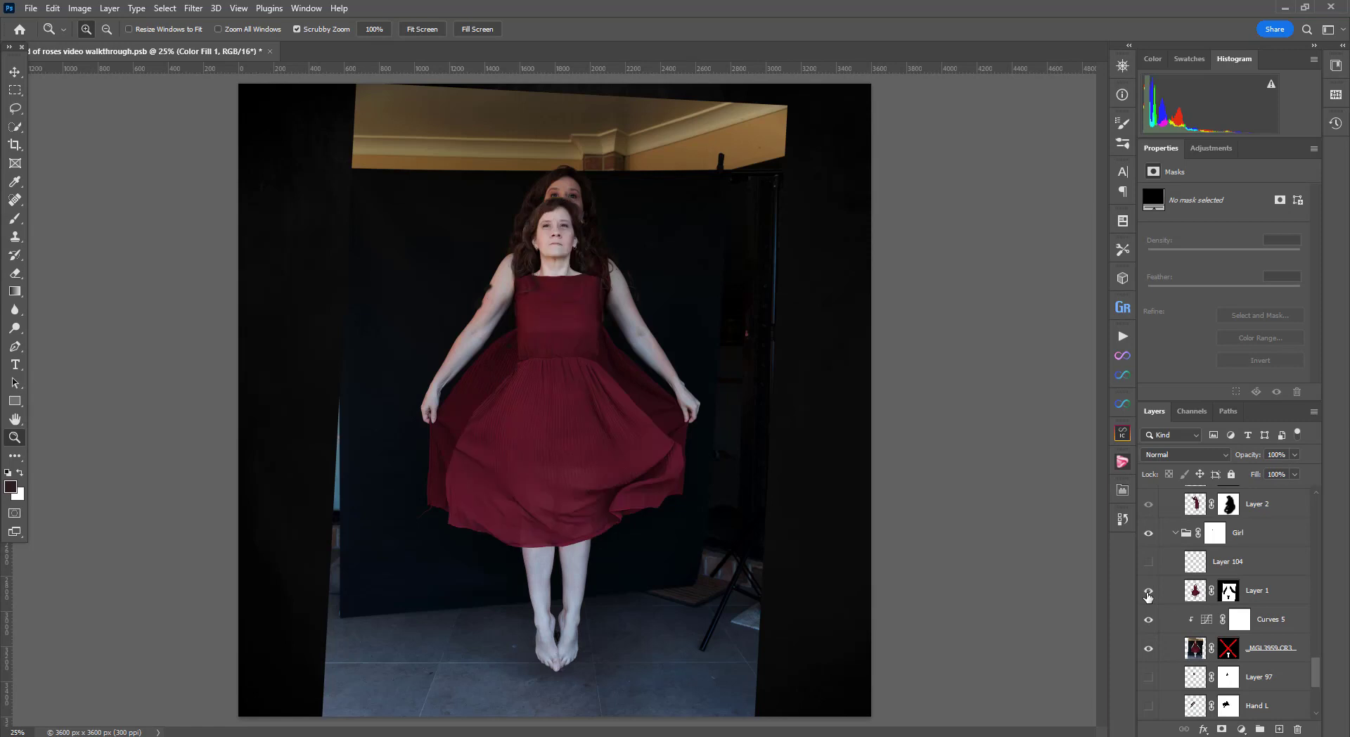
pyautogui.keyDown('shift'); pyautogui.click(1239, 654); pyautogui.keyUp('shift')
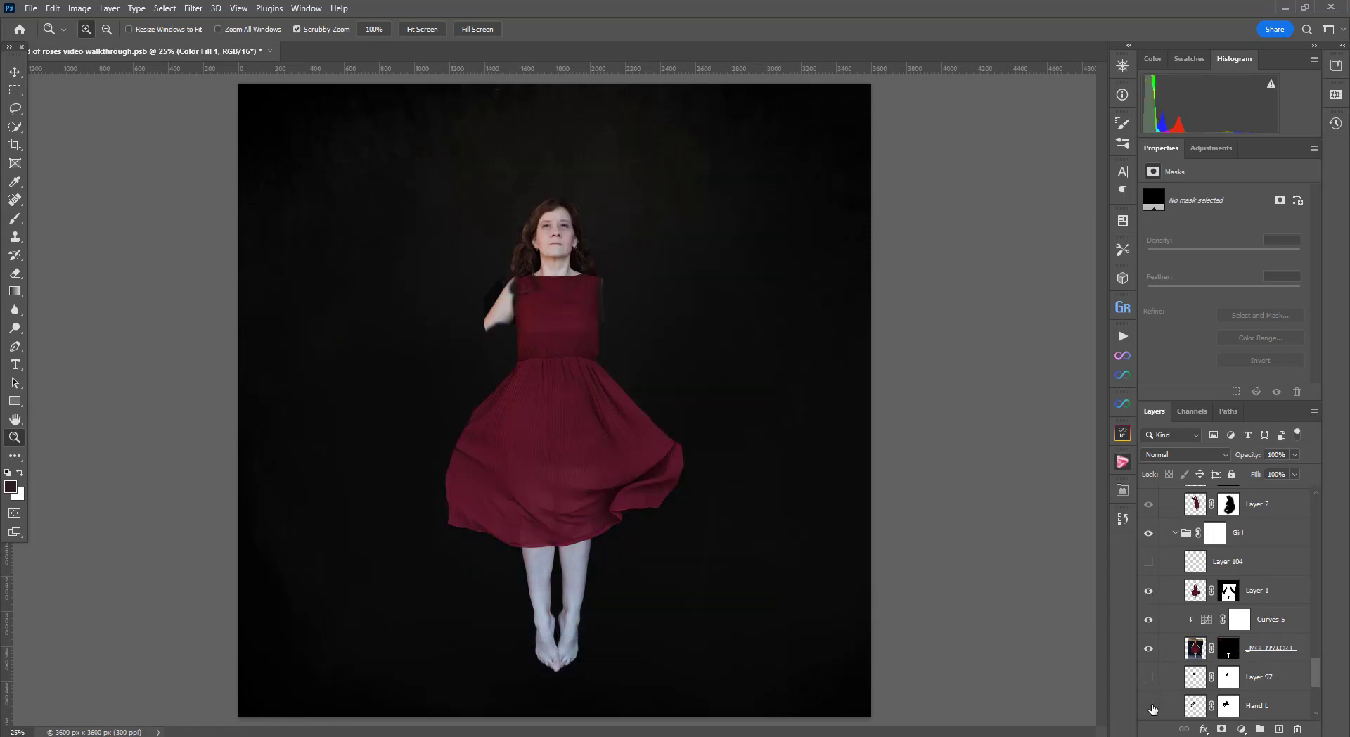
# Step: Show Hand L, Layer 97, Levels 4, the arm photo layer beneath it and Hand R, previewing Hand L without its mask
pyautogui.click(1149, 707)
pyautogui.keyDown('shift'); pyautogui.click(1228, 705); pyautogui.keyUp('shift')
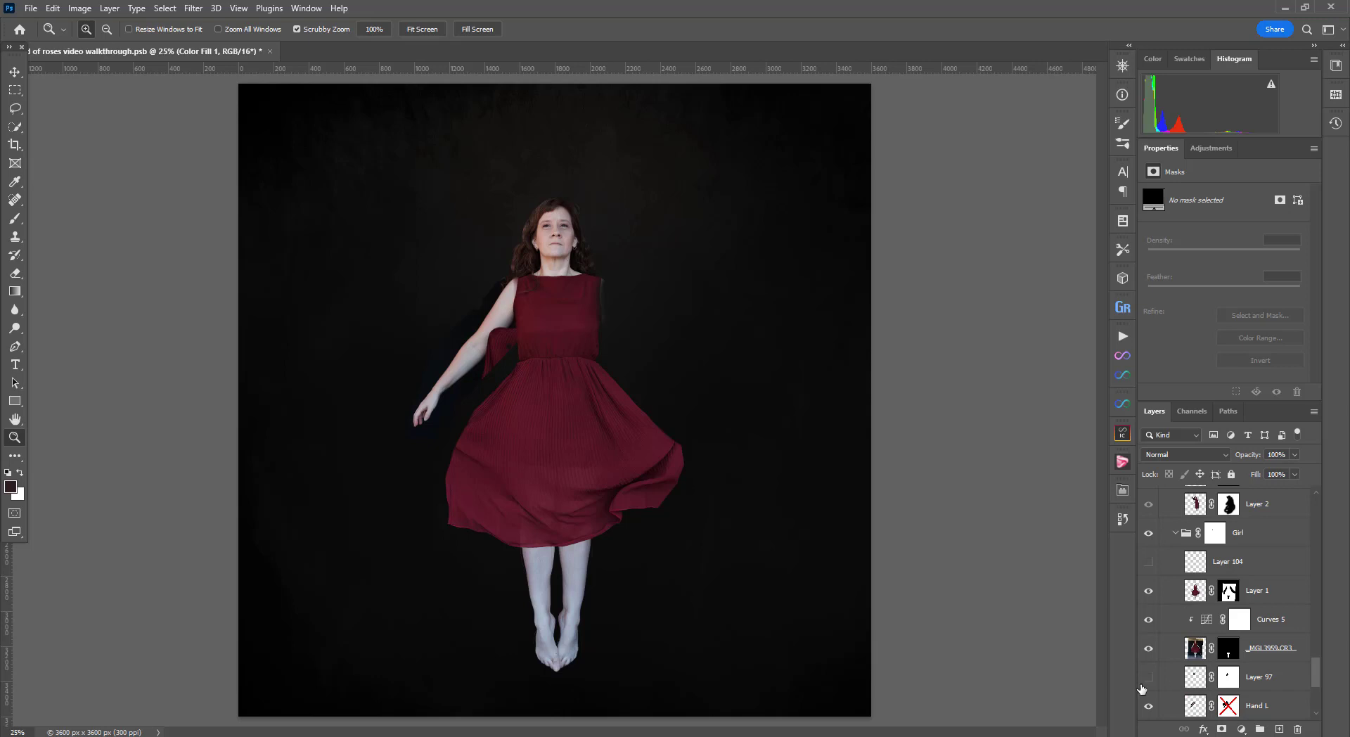
pyautogui.click(1148, 680)
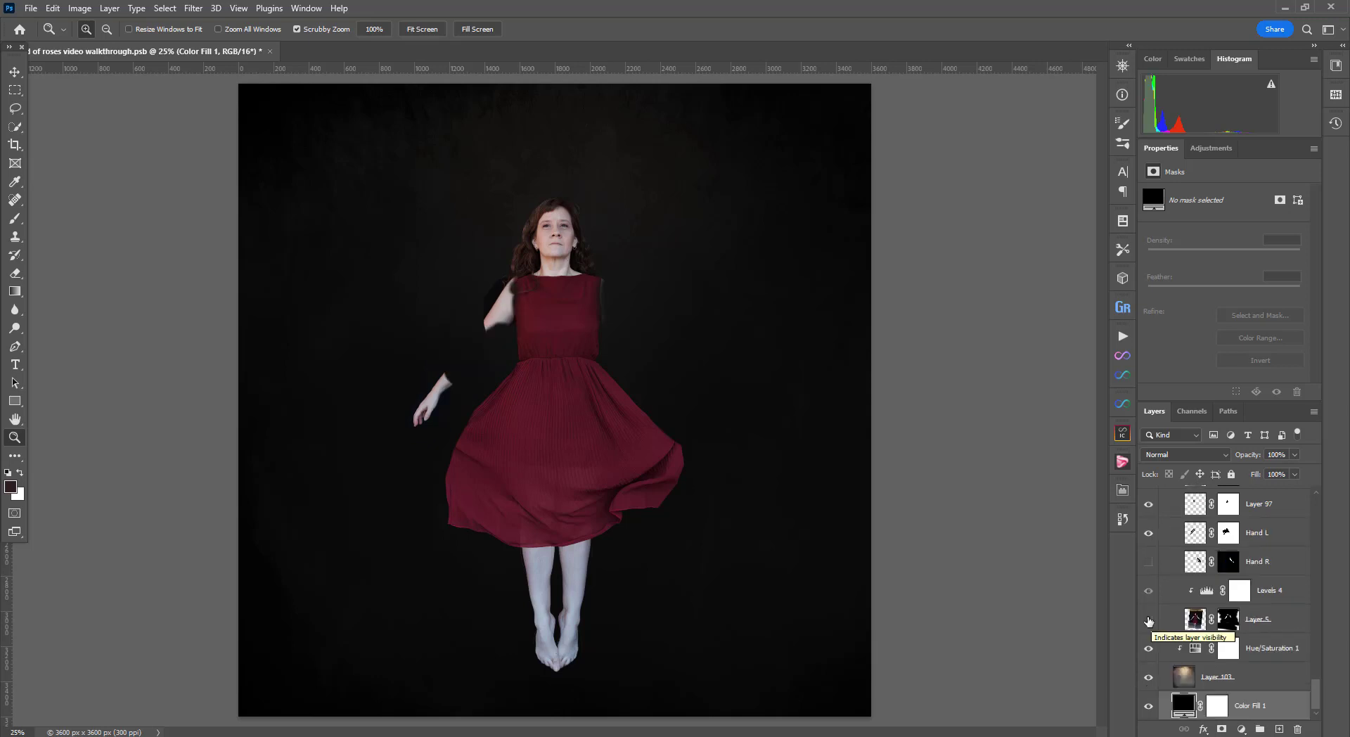
pyautogui.click(1148, 621)
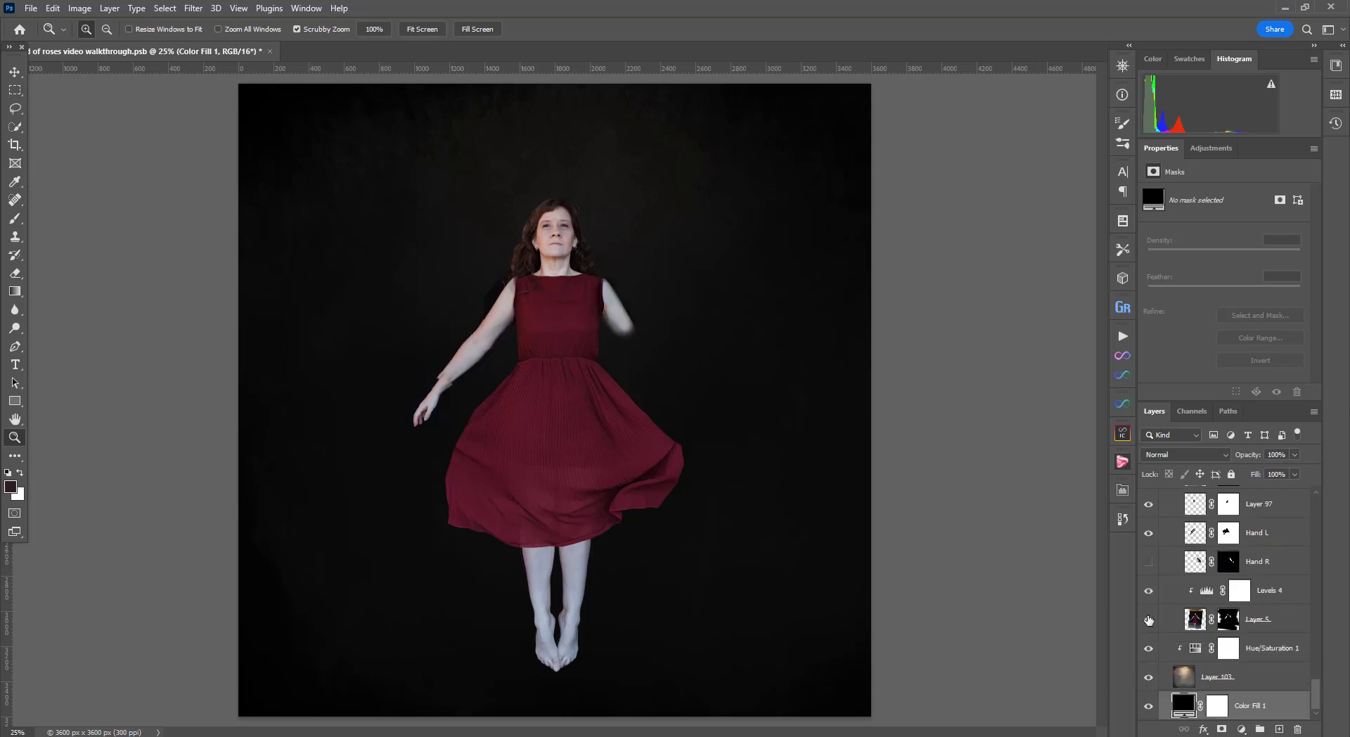
pyautogui.scroll(1, 1169, 565)
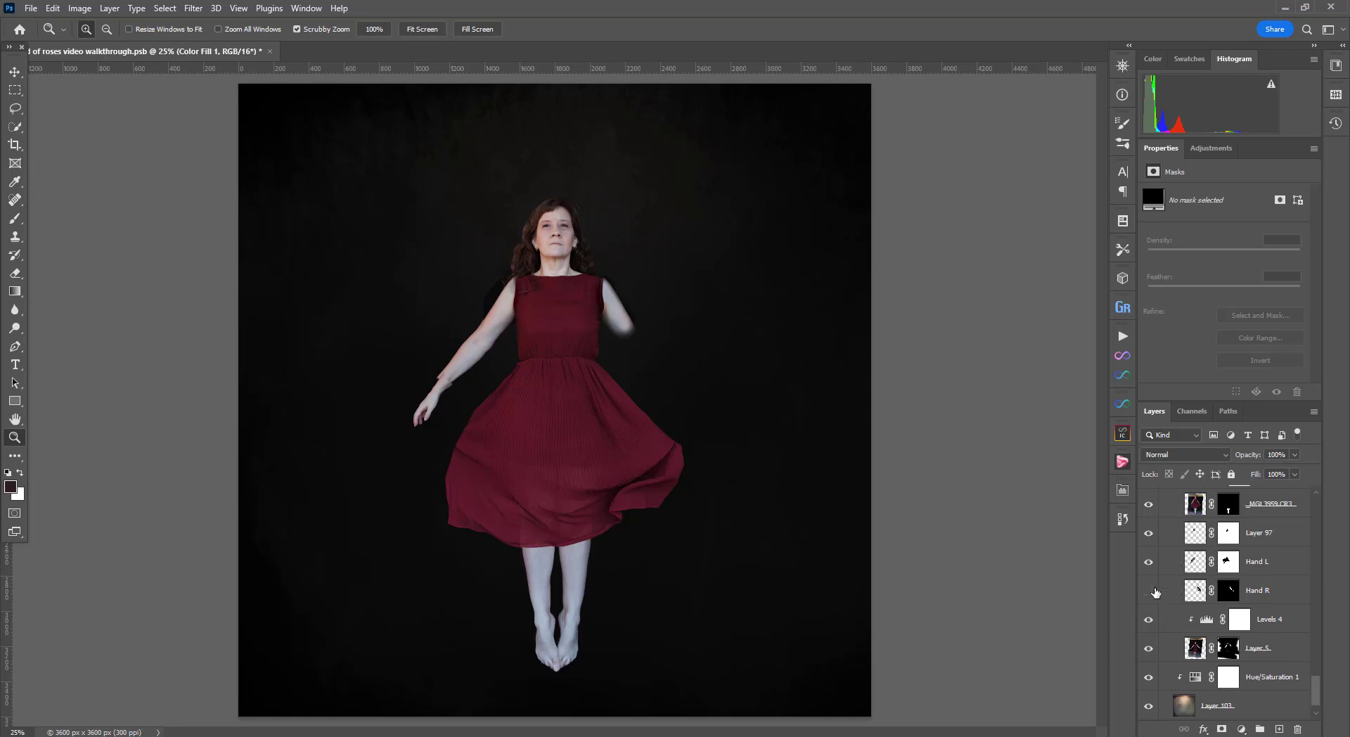
pyautogui.click(1148, 591)
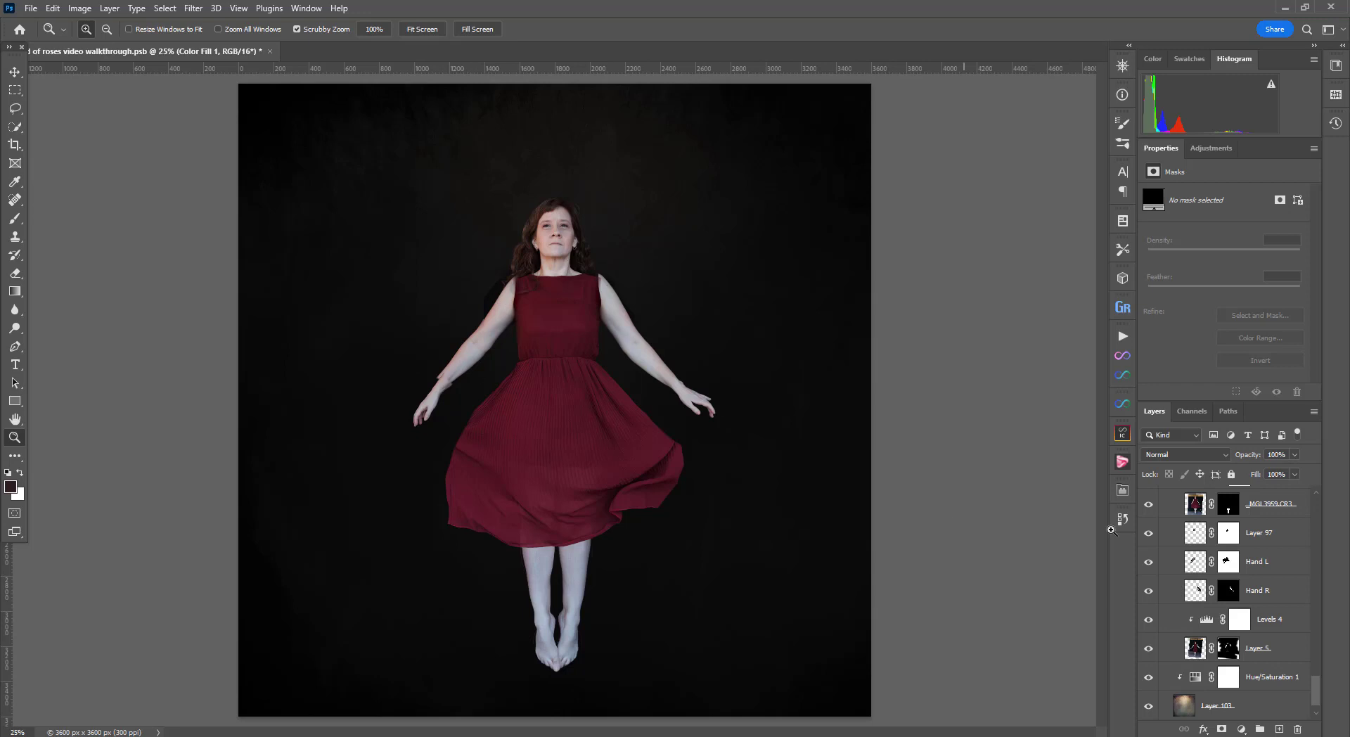
# Step: Show the Hair 2 group with Layers 100 and 99 hidden, and preview Layer 2 without its mask
pyautogui.scroll(7, 1256, 599)
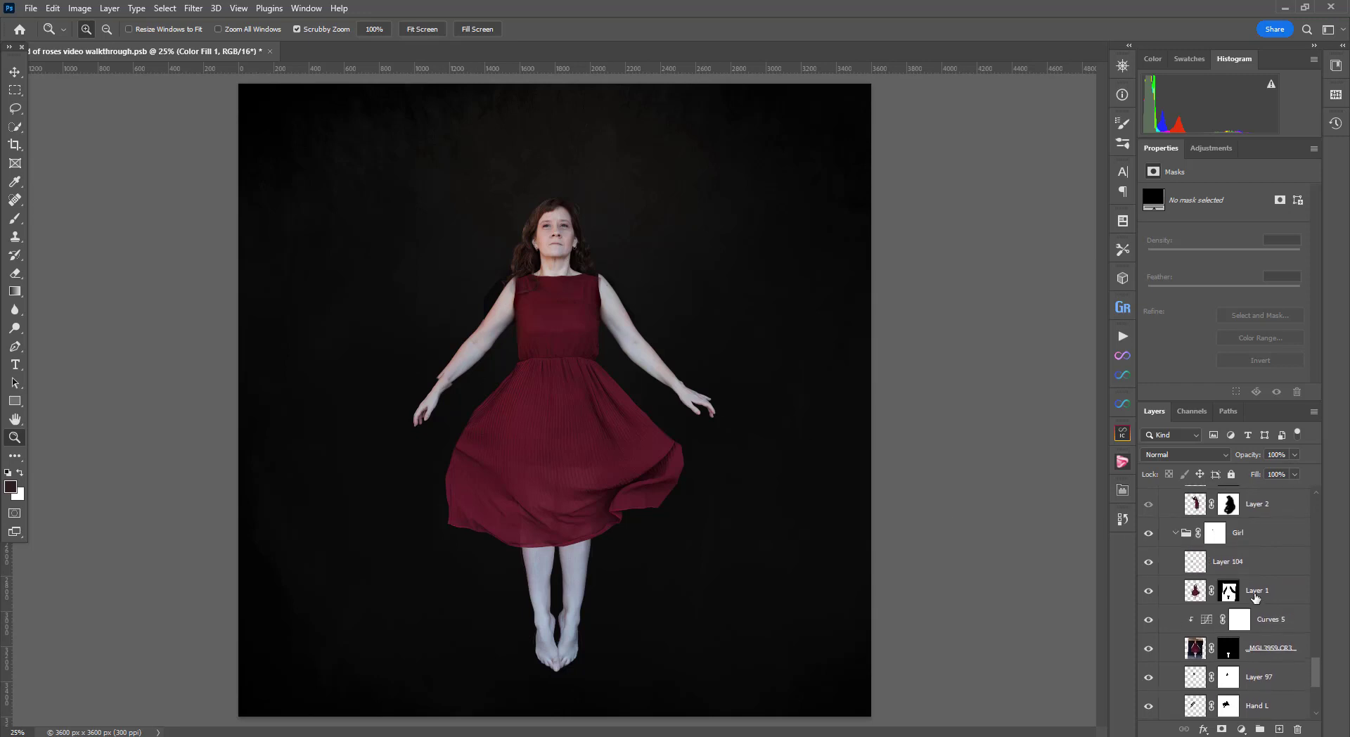
pyautogui.scroll(1, 1255, 599)
pyautogui.click(1148, 509)
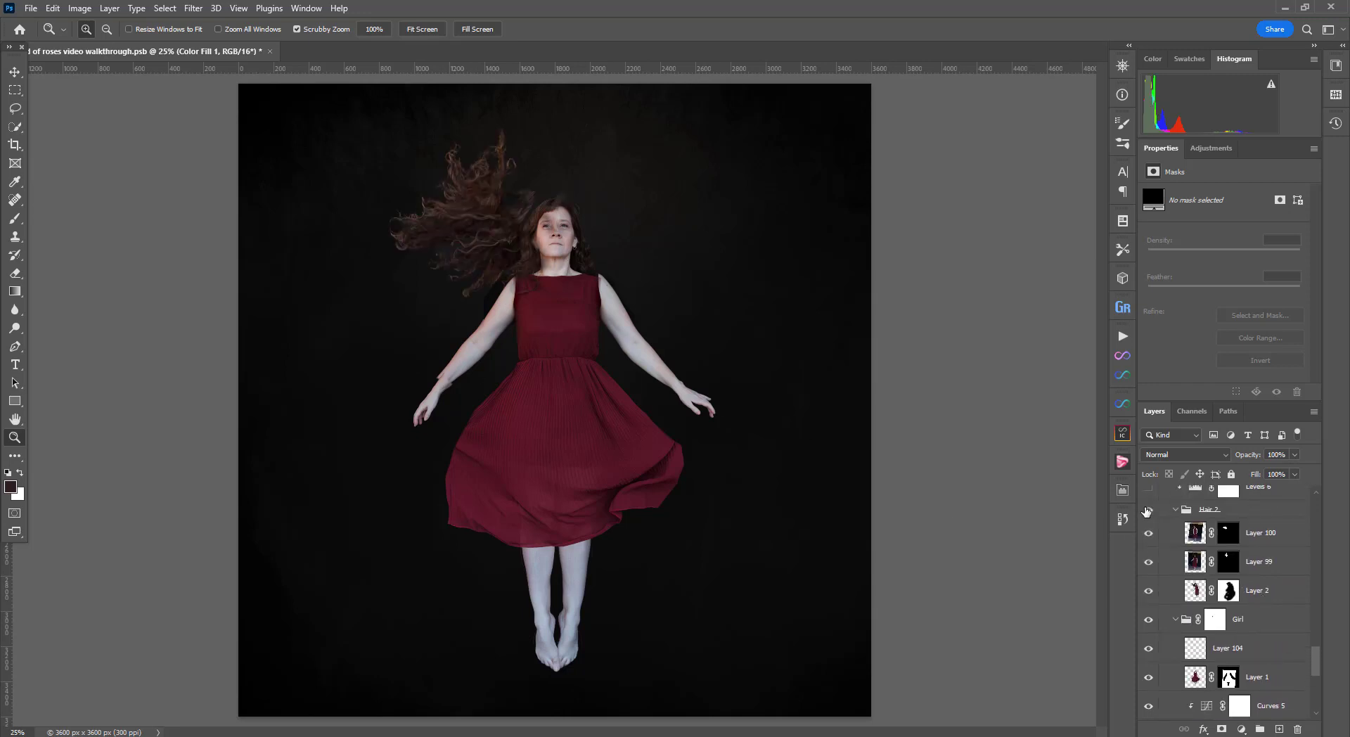
pyautogui.click(1148, 532)
pyautogui.click(1148, 561)
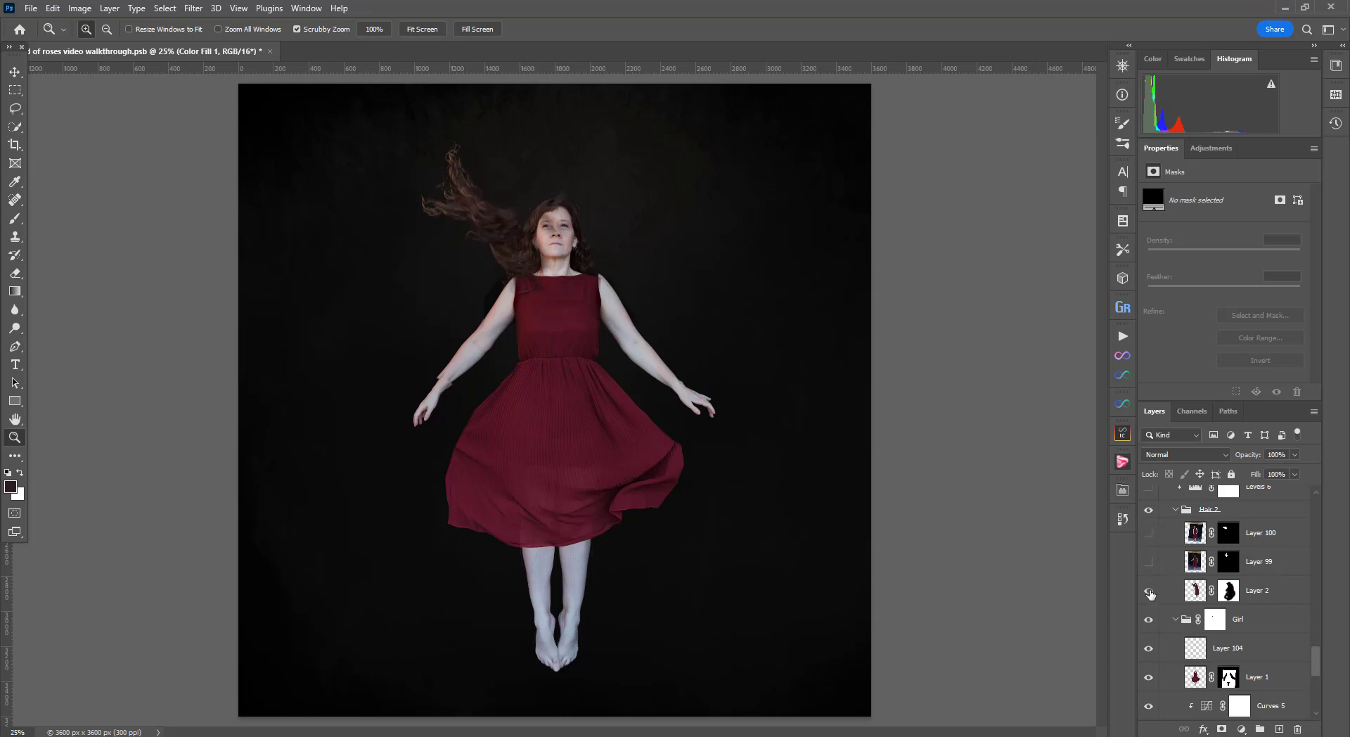
pyautogui.keyDown('shift'); pyautogui.click(1232, 595); pyautogui.keyUp('shift')
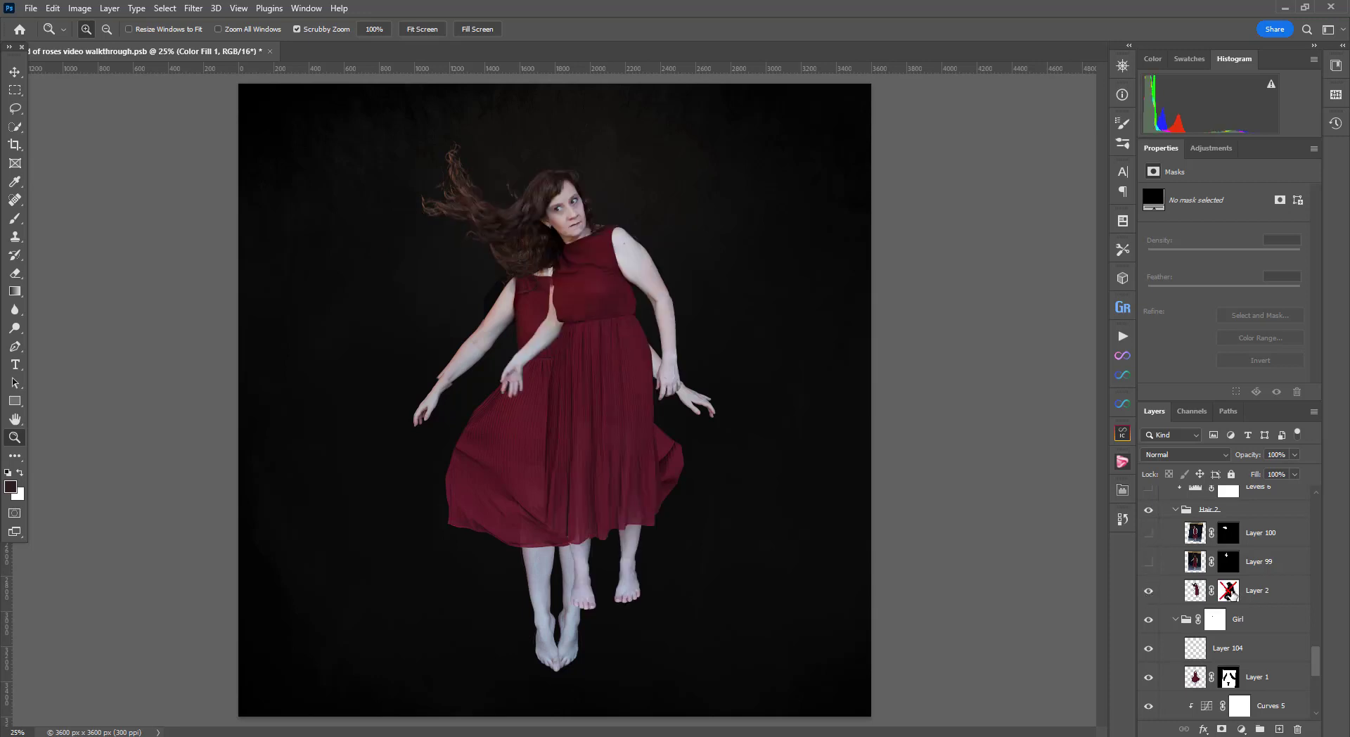
pyautogui.keyDown('shift'); pyautogui.click(1232, 595); pyautogui.keyUp('shift')
# Step: Show Layer 99 and Layer 100 in the Hair 2 group, previewing each one without its mask
pyautogui.click(1148, 561)
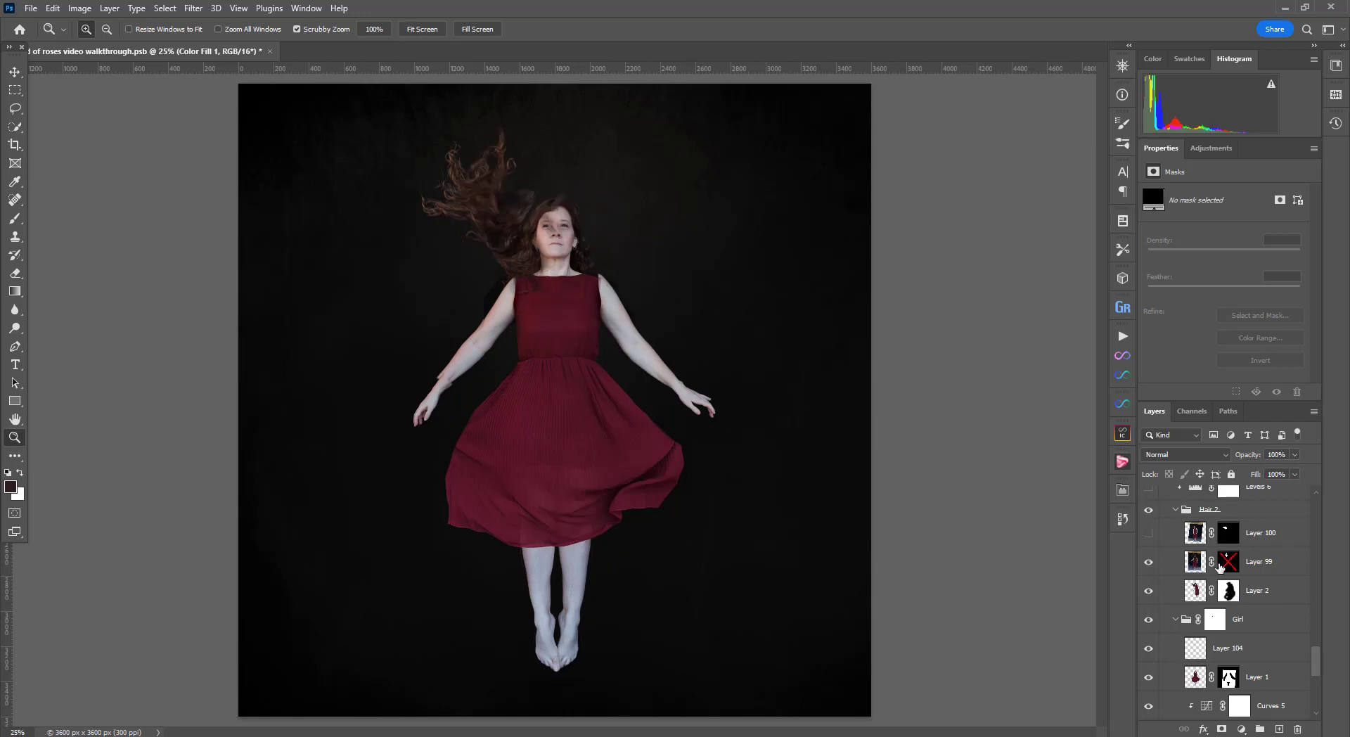
pyautogui.keyDown('shift'); pyautogui.click(1219, 565); pyautogui.keyUp('shift')
pyautogui.keyDown('shift'); pyautogui.click(1219, 566); pyautogui.keyUp('shift')
pyautogui.click(1148, 532)
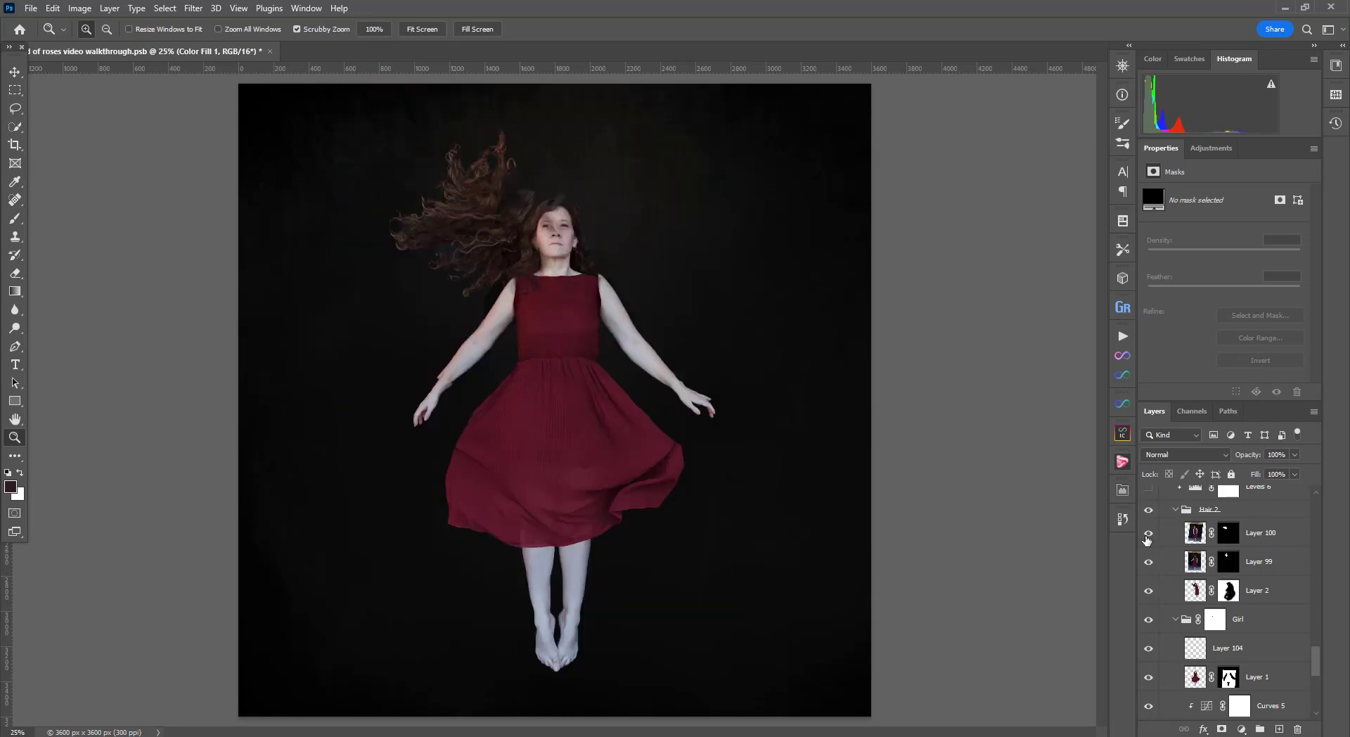
pyautogui.keyDown('shift'); pyautogui.click(1229, 532); pyautogui.keyUp('shift')
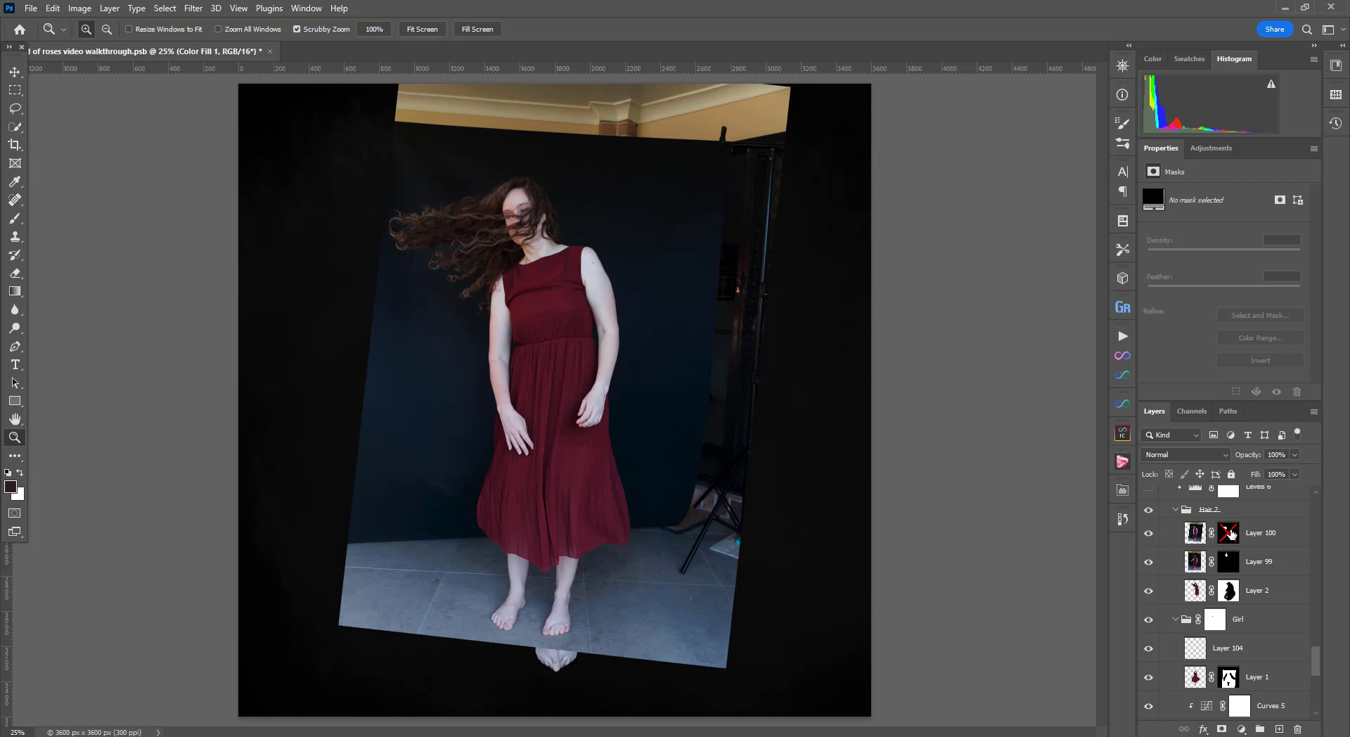
pyautogui.keyDown('shift'); pyautogui.click(1230, 535); pyautogui.keyUp('shift')
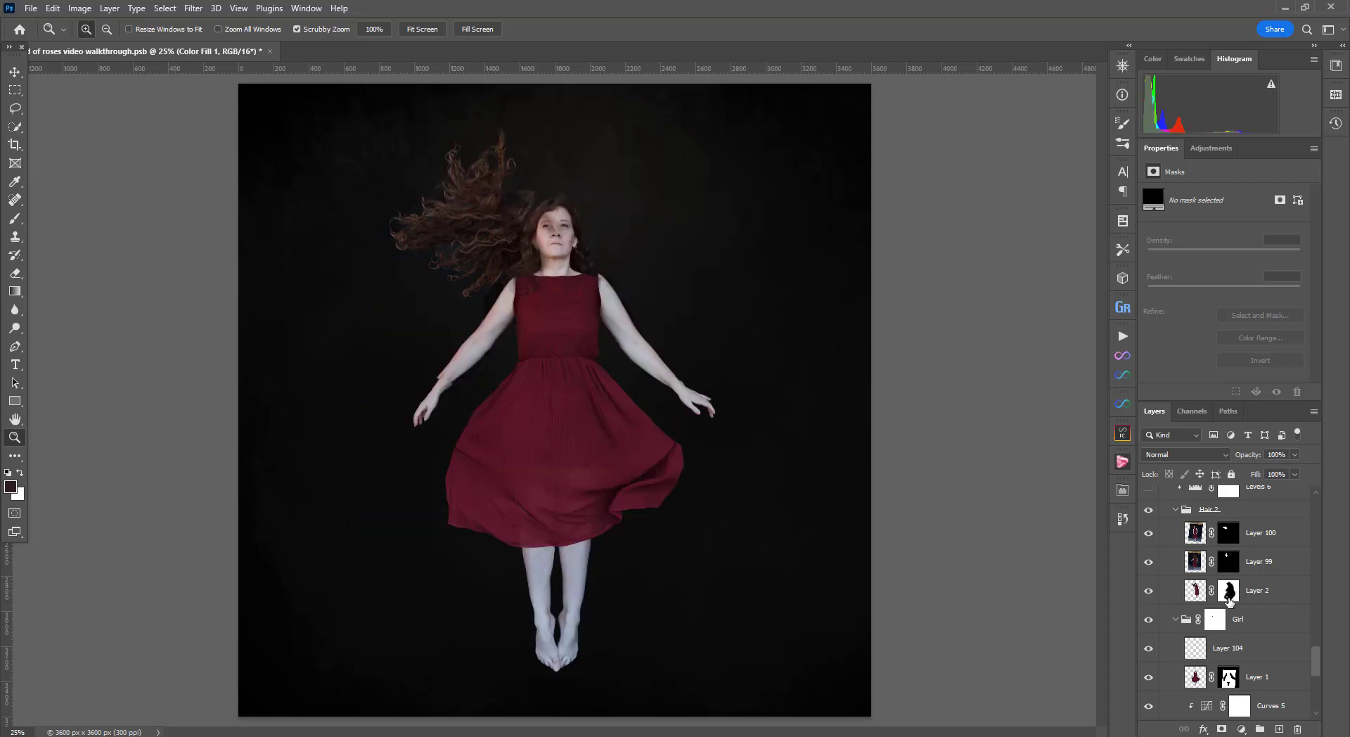
# Step: Show the Levels 6 adjustment above Hair 2, and expand and show the Hair group
pyautogui.scroll(3, 1228, 599)
pyautogui.click(1148, 575)
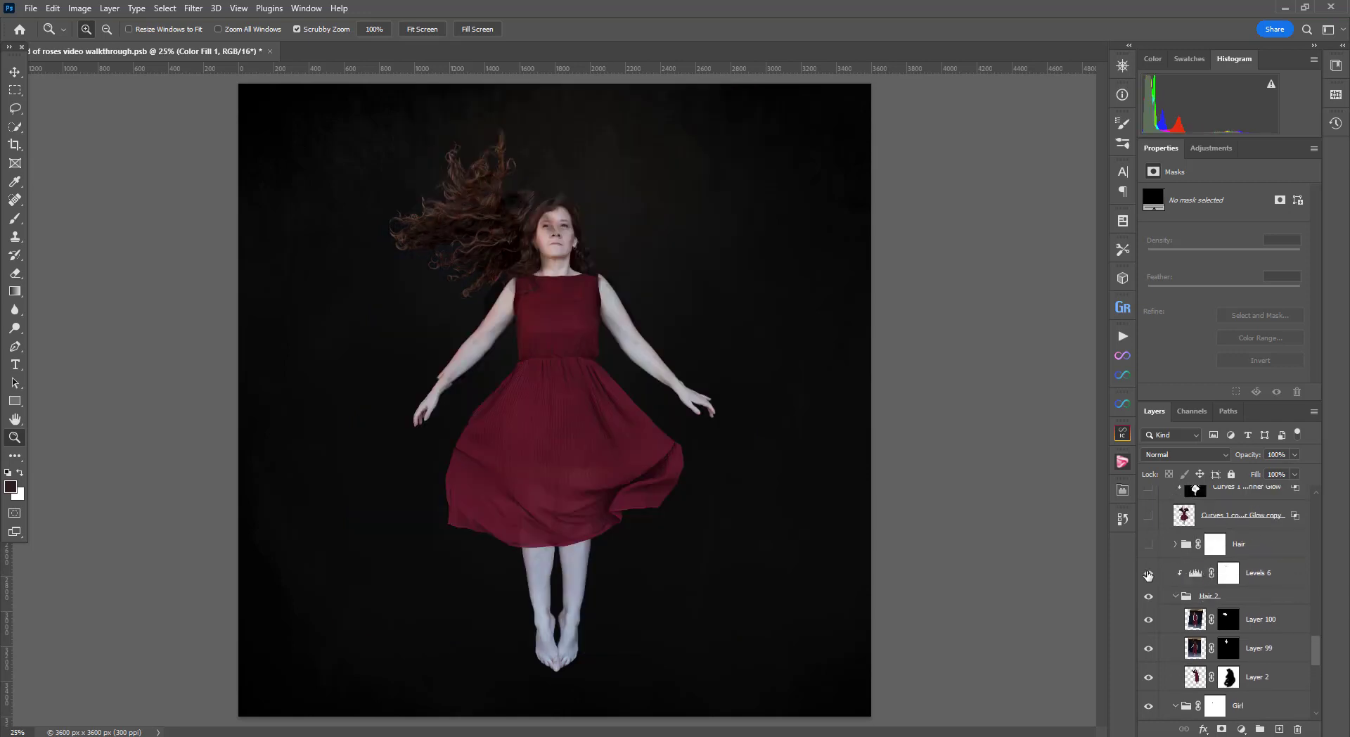
pyautogui.scroll(2, 1188, 621)
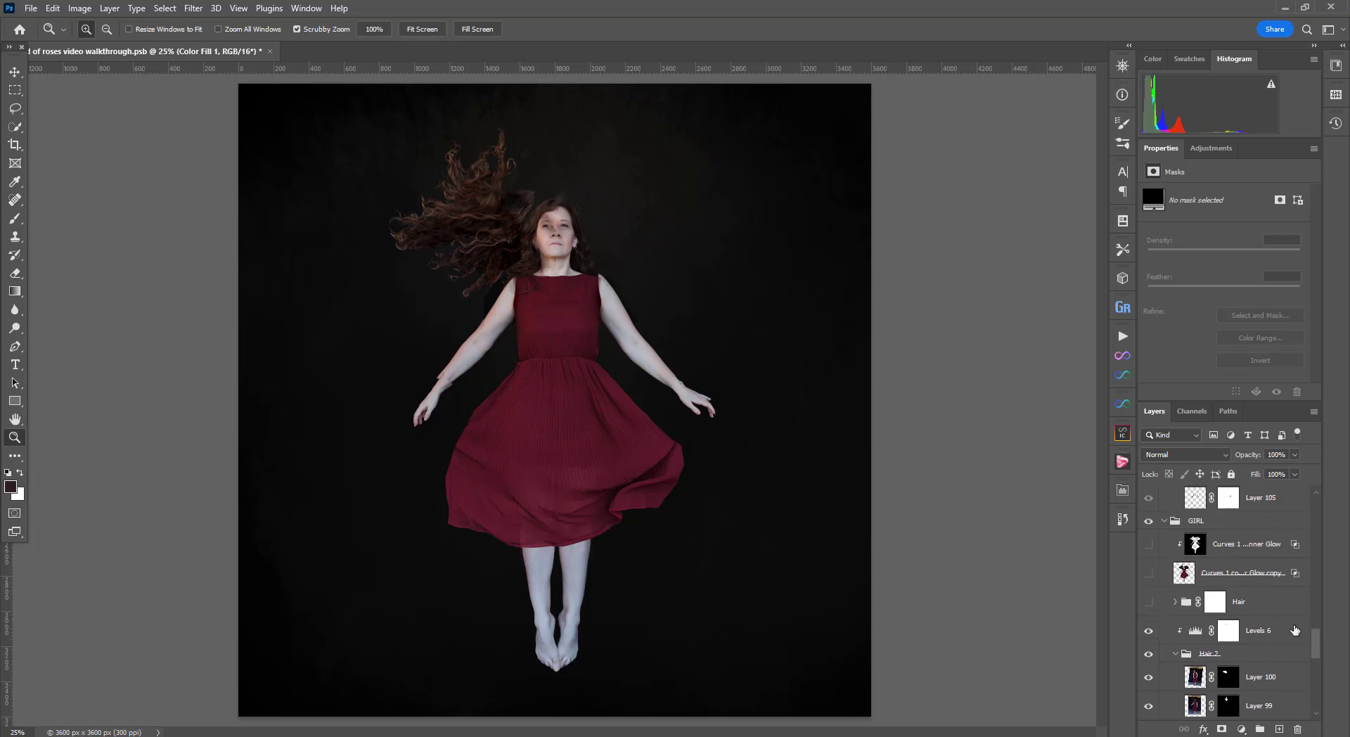
pyautogui.click(1174, 601)
pyautogui.scroll(-2, 1234, 594)
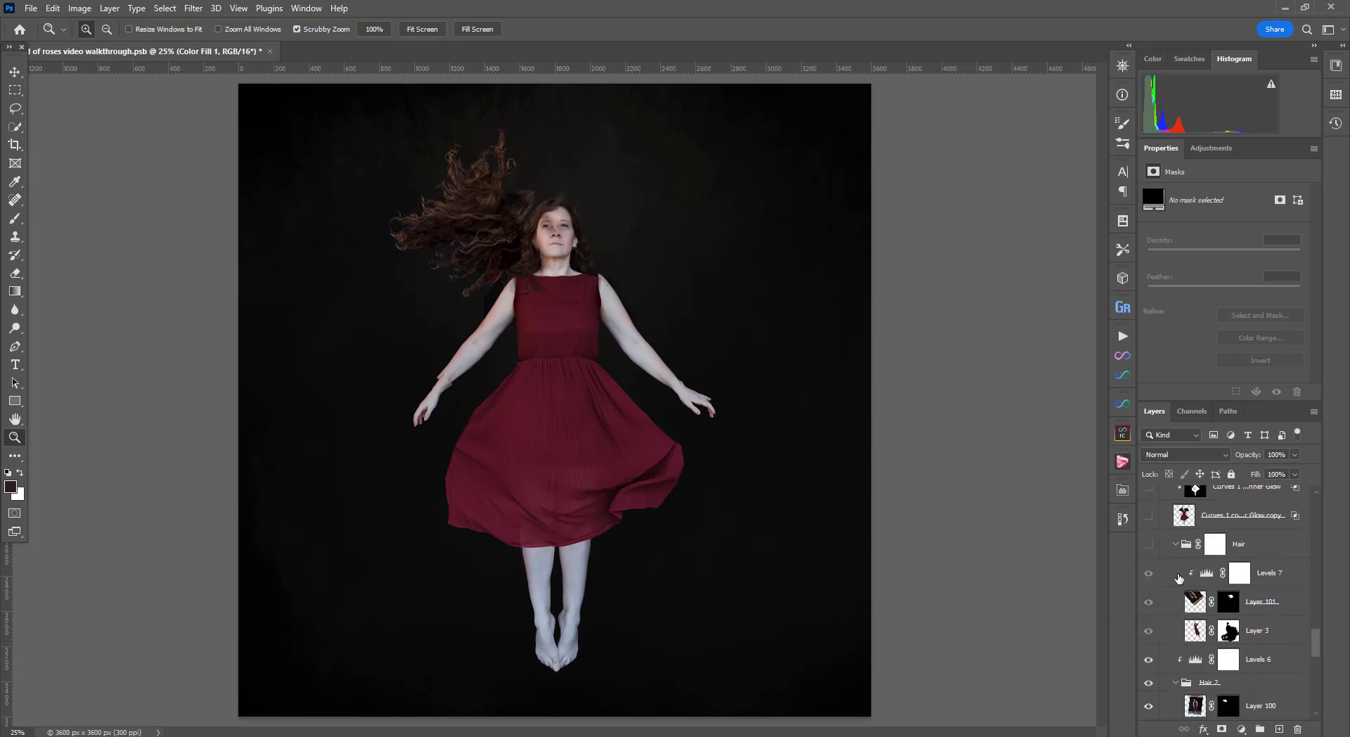
pyautogui.click(1148, 546)
# Step: Review the Hair group by previewing Layer 3 alone and unmasked, and restore Layer 101 and Levels 7, checking Layer 101 unmasked
pyautogui.moveTo(1148, 572); pyautogui.dragTo(1148, 602)
pyautogui.keyDown('shift'); pyautogui.click(1228, 630); pyautogui.keyUp('shift')
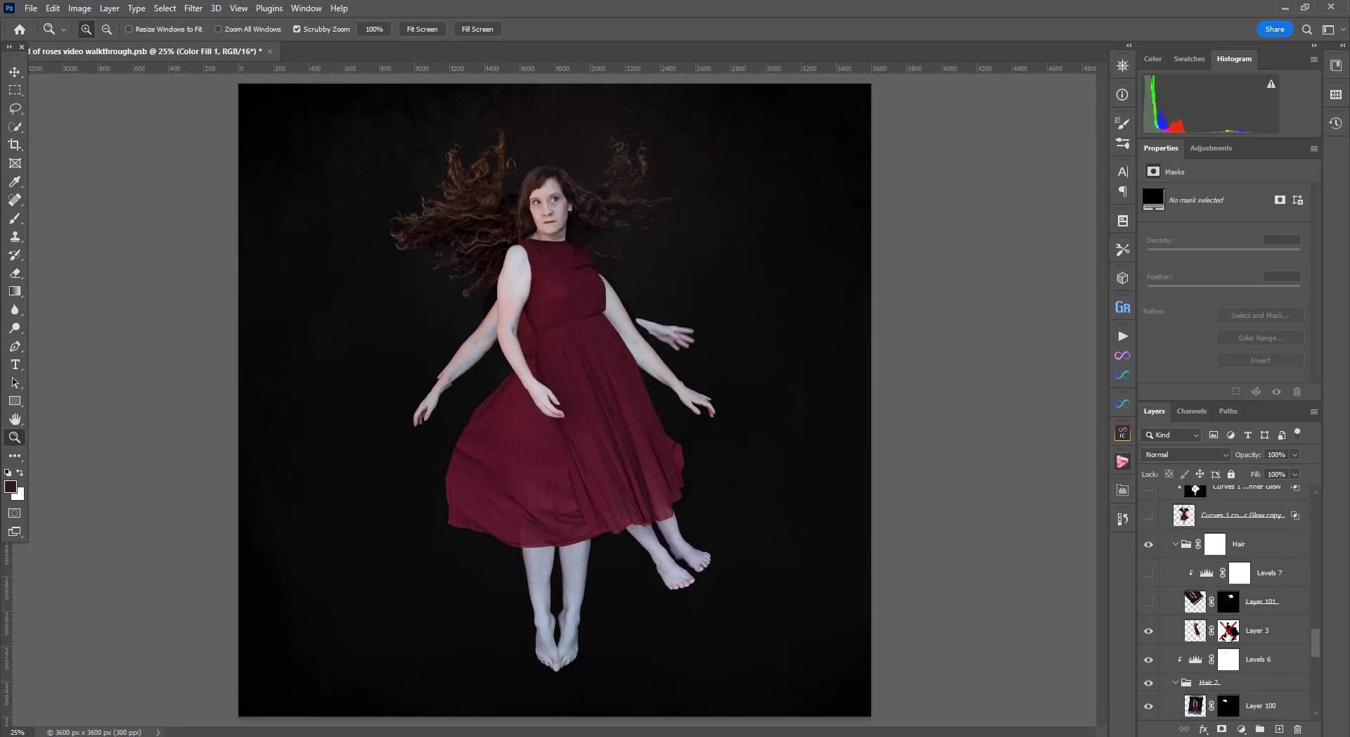
pyautogui.keyDown('shift'); pyautogui.click(1229, 630); pyautogui.keyUp('shift')
pyautogui.click(1148, 602)
pyautogui.keyDown('shift'); pyautogui.click(1227, 602); pyautogui.keyUp('shift')
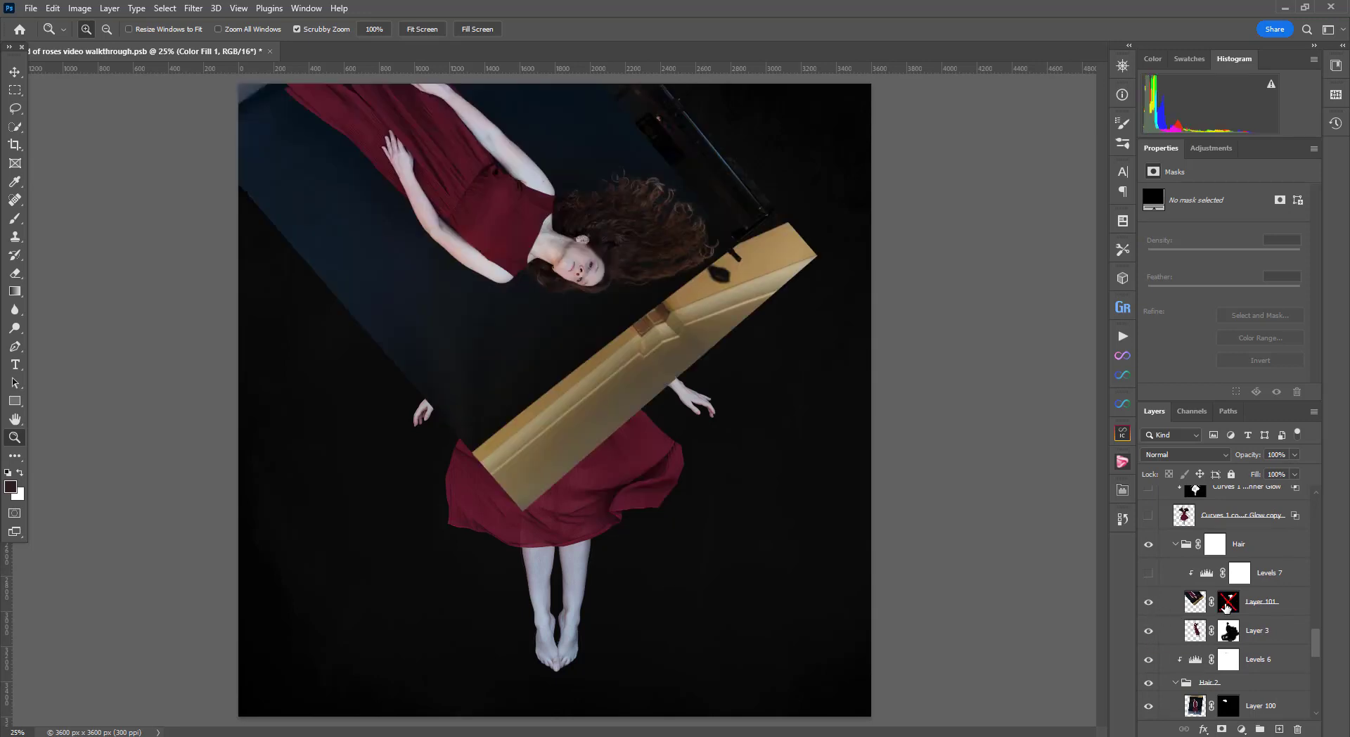
pyautogui.keyDown('shift'); pyautogui.click(1226, 603); pyautogui.keyUp('shift')
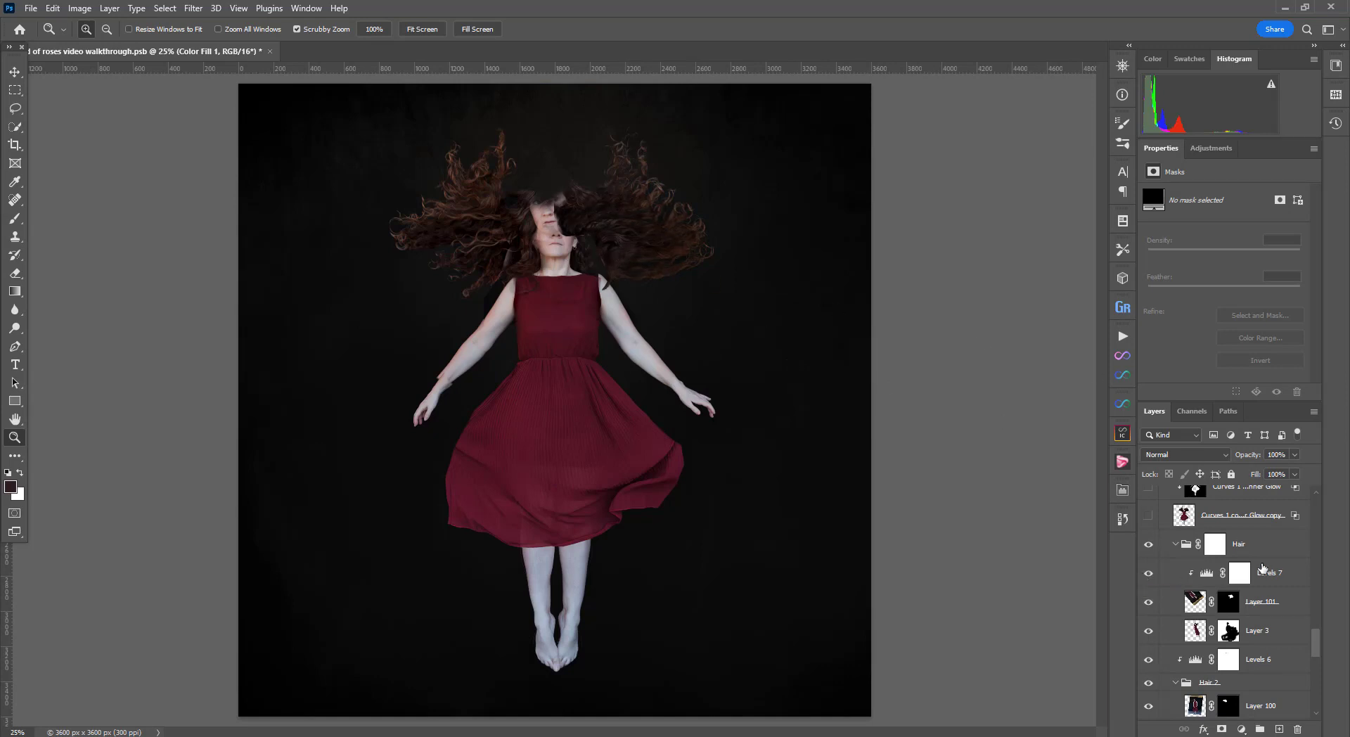
# Step: Show both Curves 1 Inner Glow layers in the GIRL group and compare the figure with and without the Glow copy layer
pyautogui.scroll(2, 1227, 567)
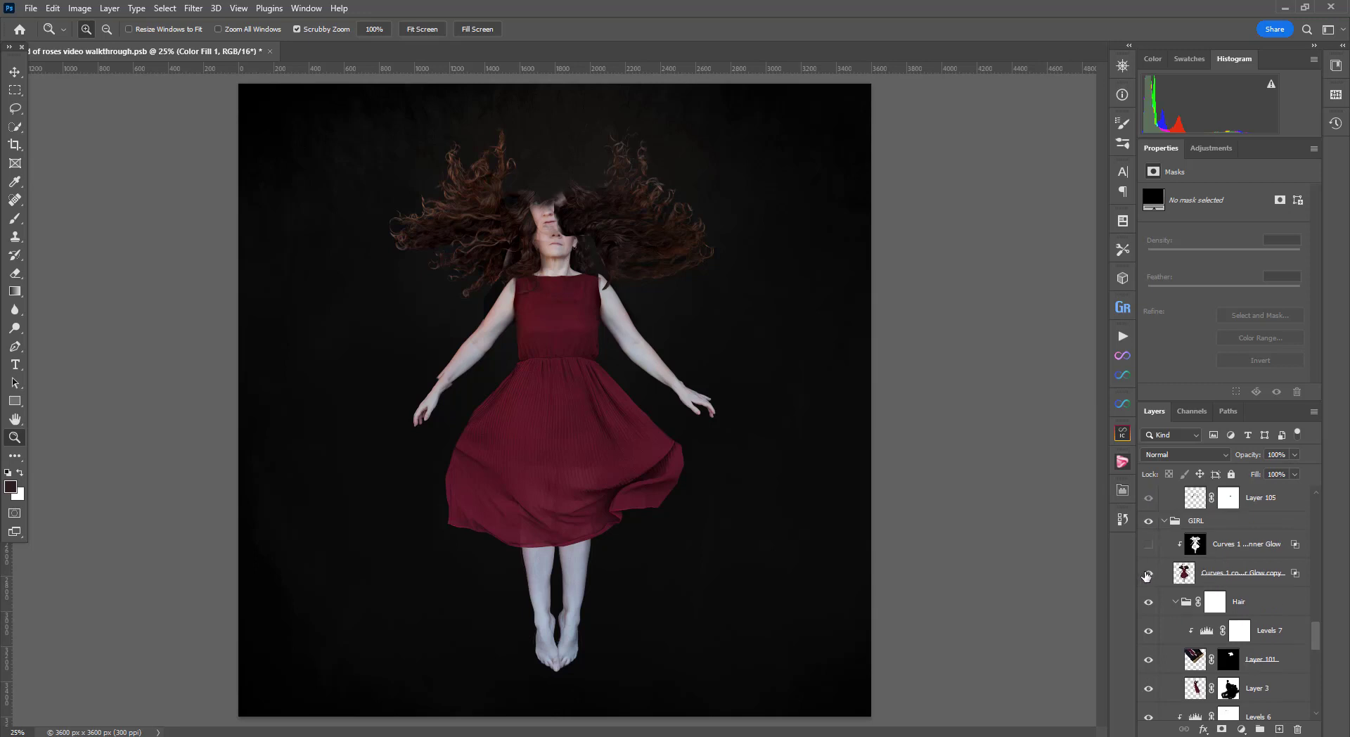
pyautogui.scroll(-4, 1148, 575)
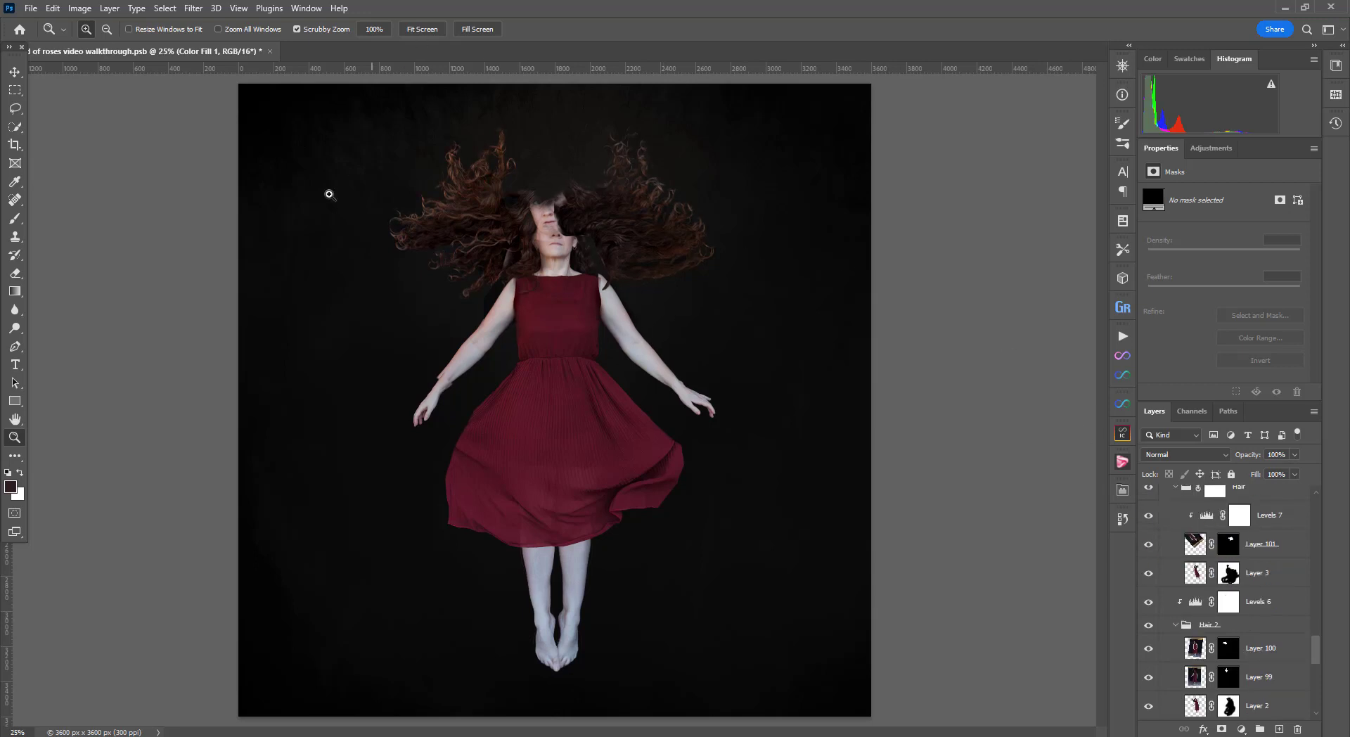
pyautogui.scroll(3, 1255, 603)
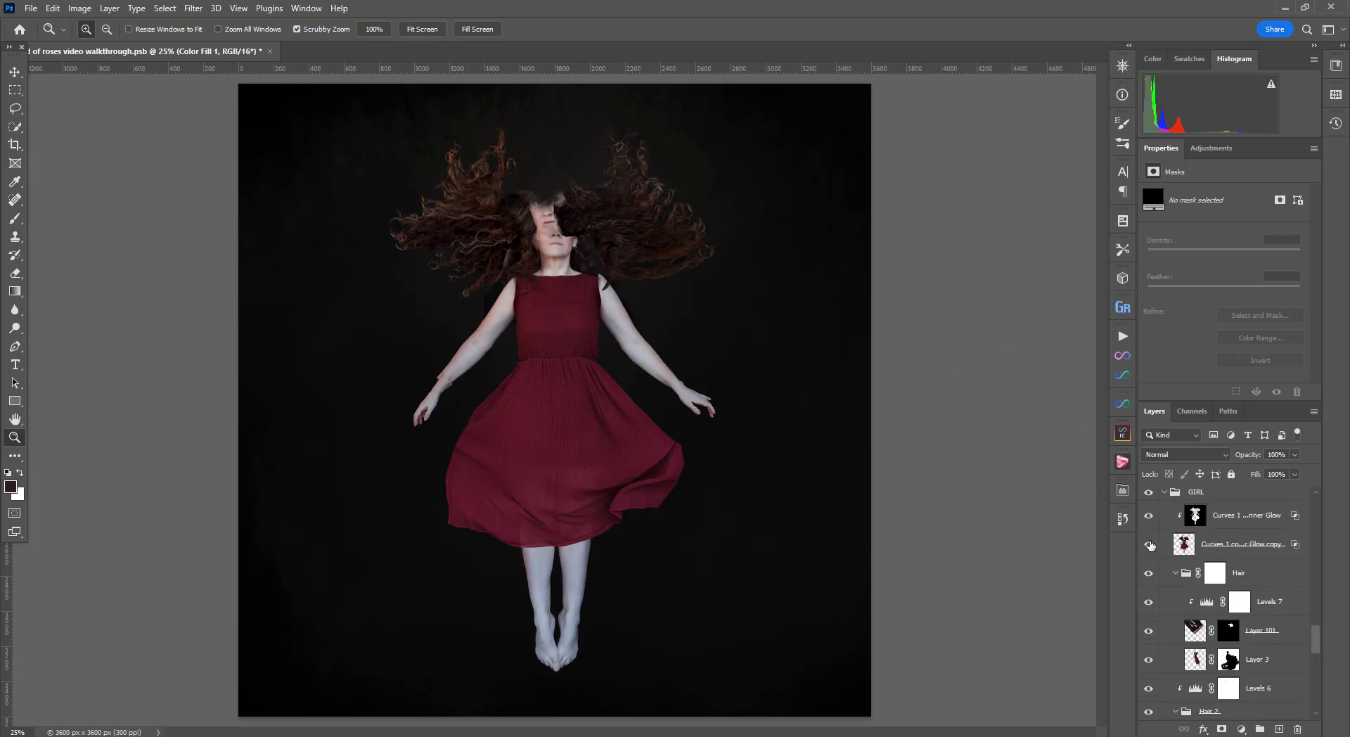
pyautogui.click(1149, 546)
pyautogui.click(1149, 545)
pyautogui.click(1149, 546)
pyautogui.click(1149, 546)
pyautogui.click(1147, 546)
pyautogui.click(1147, 545)
# Step: Select the clipped Inner Glow layer to view its blend settings, and compare the figure with the glow effect off and on
pyautogui.click(1194, 517)
pyautogui.click(1257, 523)
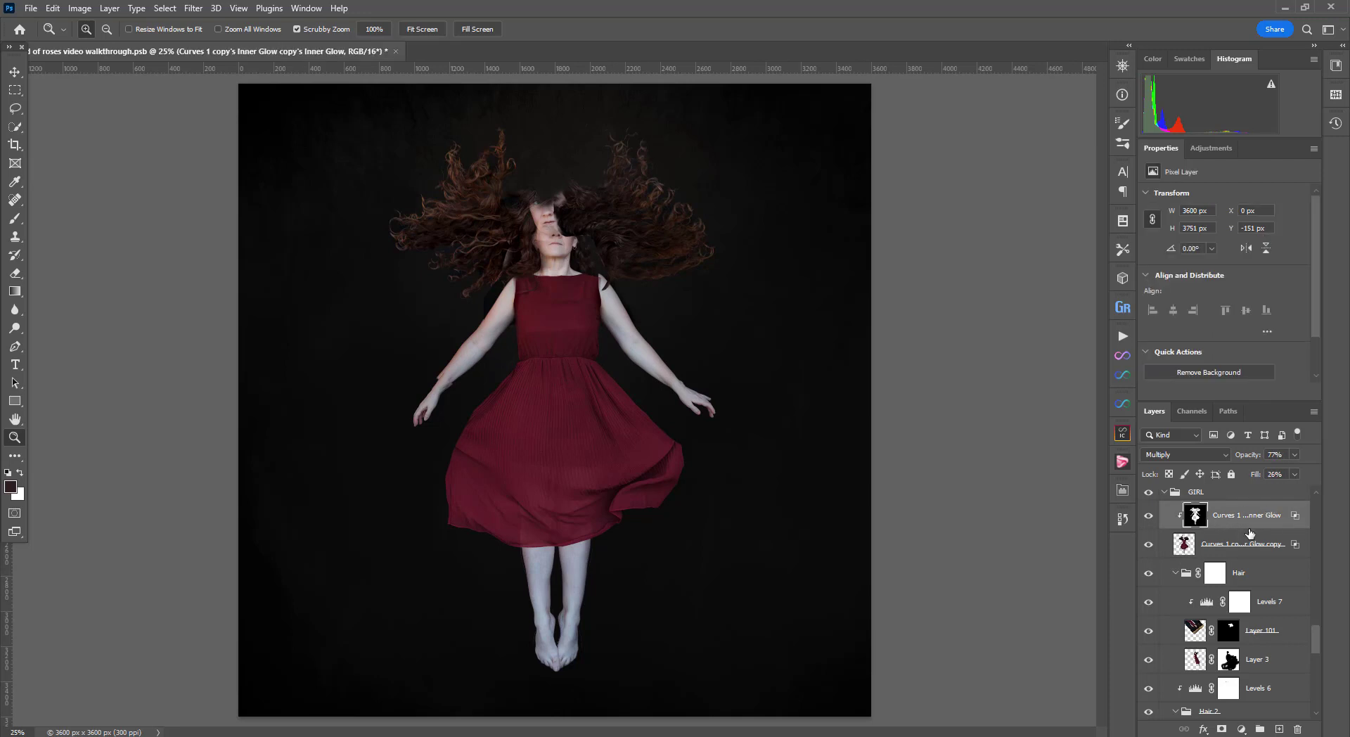
pyautogui.click(1148, 544)
pyautogui.click(1147, 545)
# Step: Show the Arms group of roses and preview its Layer 16 R photo without the mask
pyautogui.scroll(3, 1156, 566)
pyautogui.scroll(6, 1156, 566)
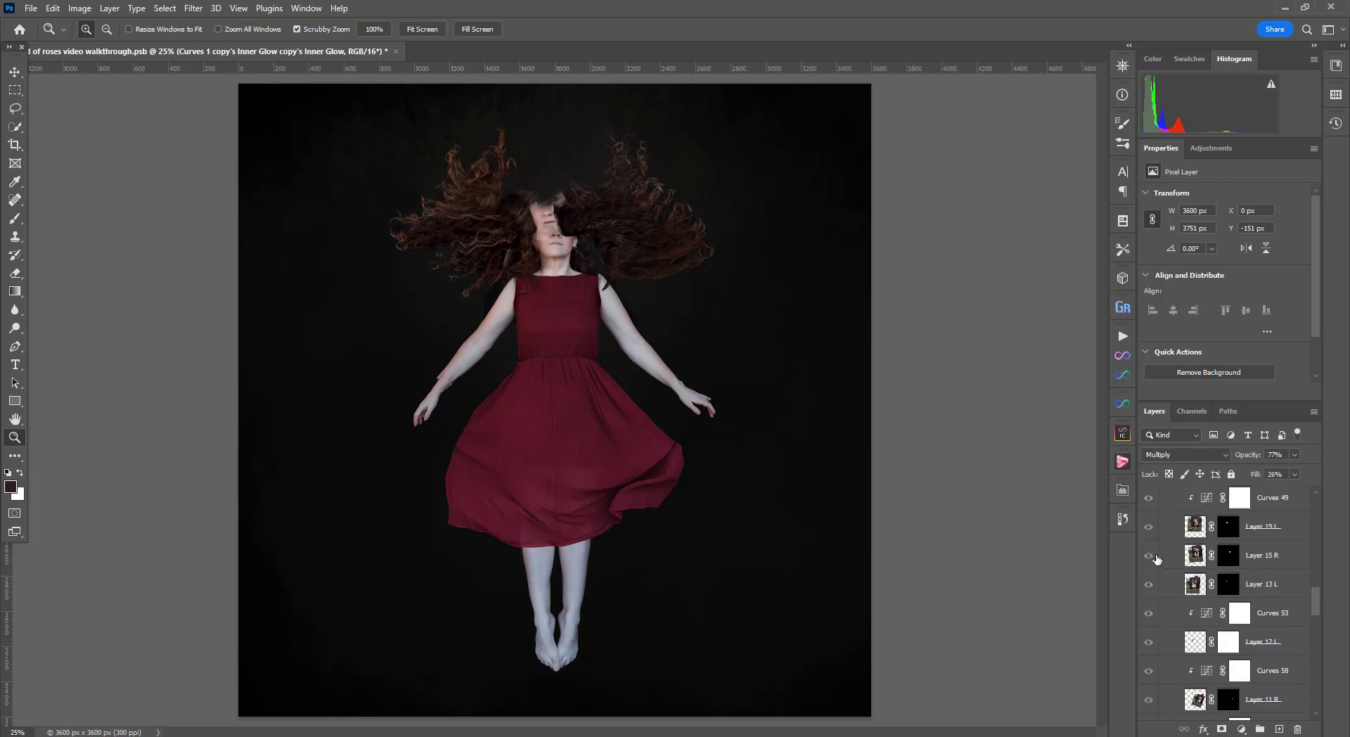
pyautogui.scroll(6, 1156, 559)
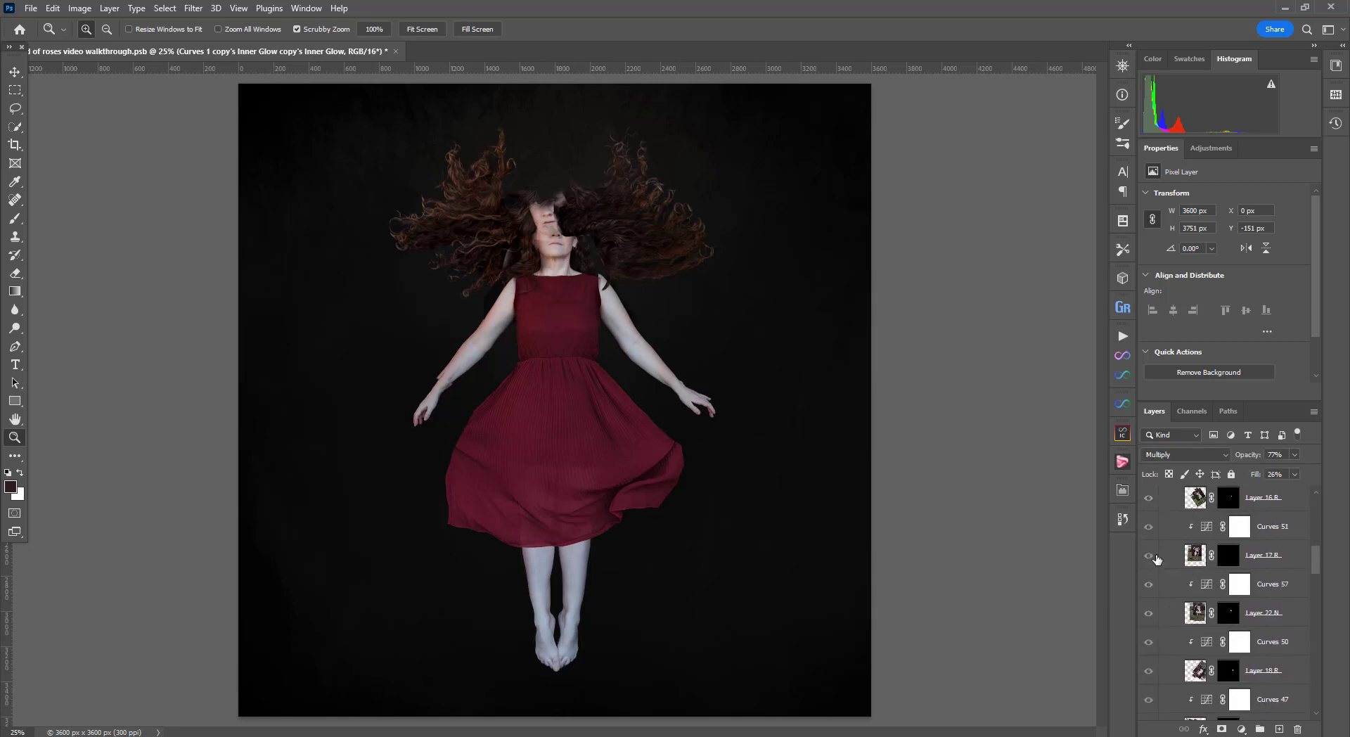
pyautogui.click(1148, 526)
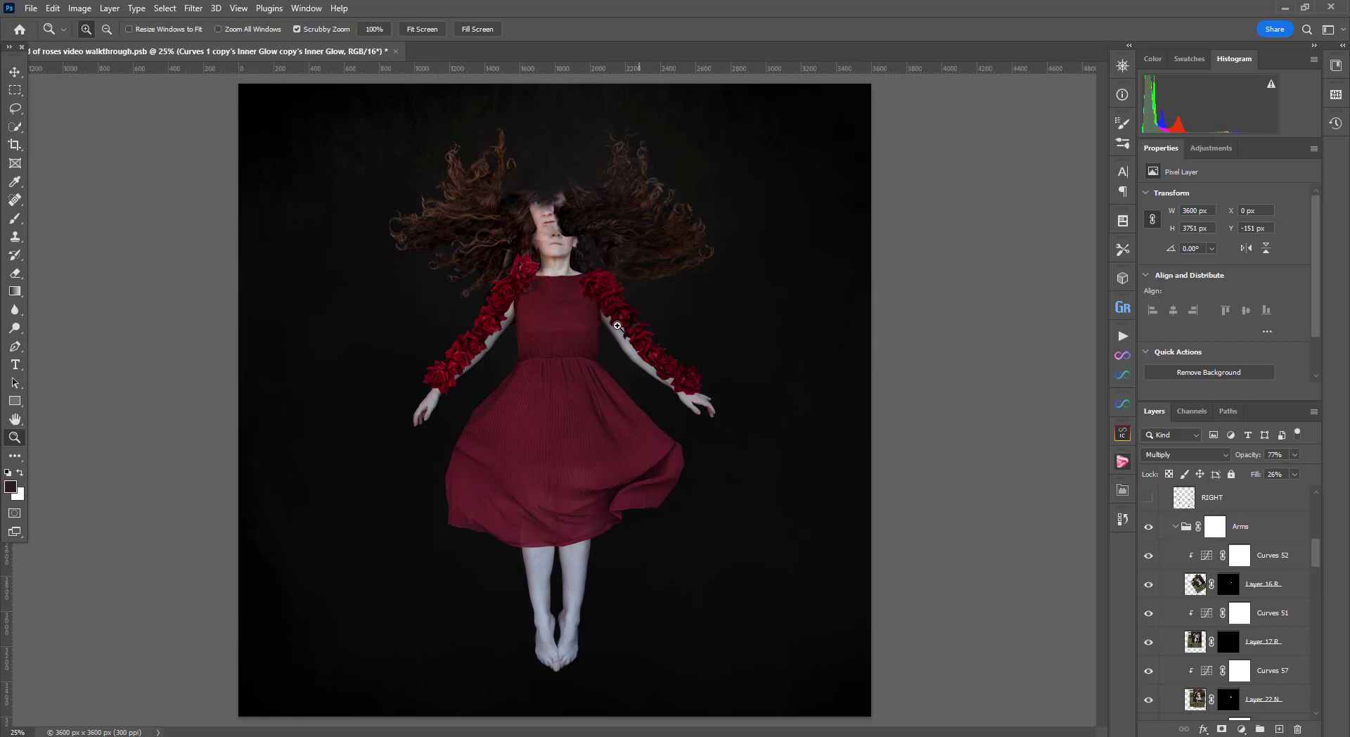
pyautogui.keyDown('shift'); pyautogui.click(1230, 585); pyautogui.keyUp('shift')
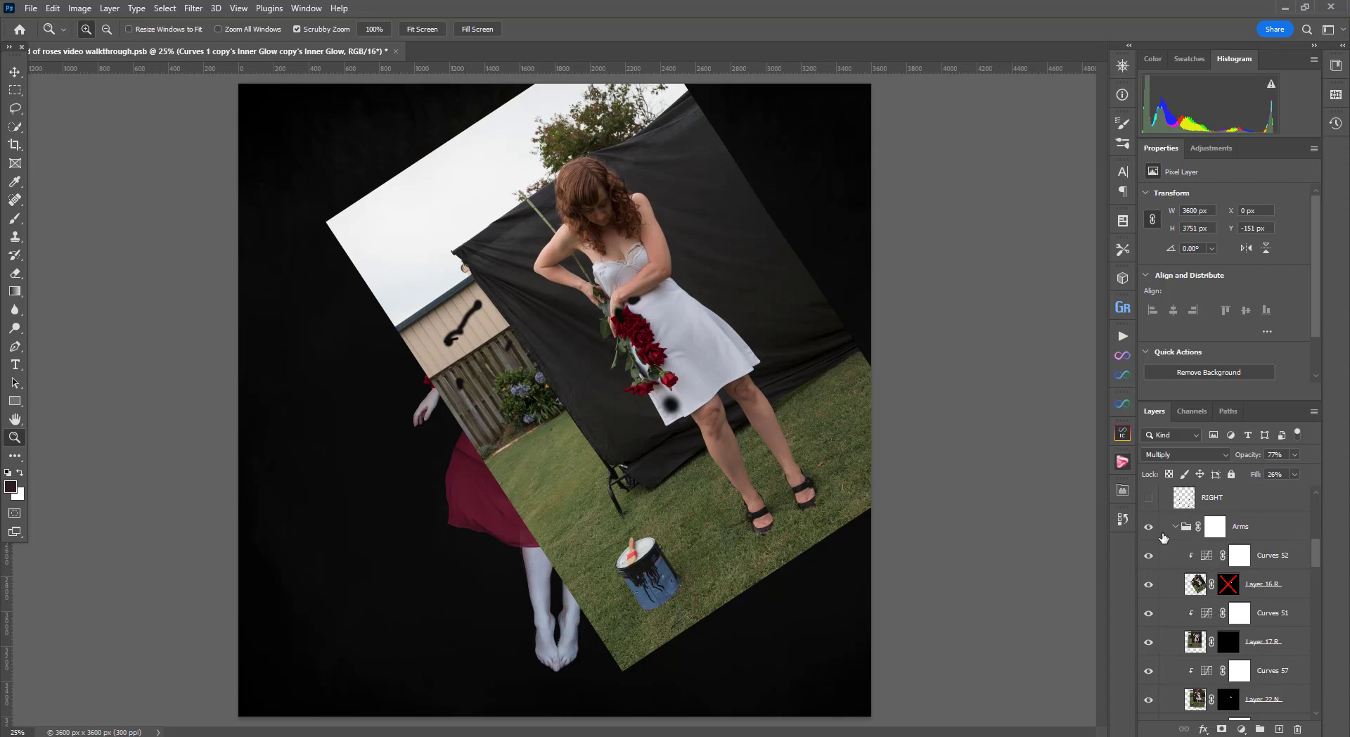
pyautogui.keyDown('shift'); pyautogui.click(1223, 584); pyautogui.keyUp('shift')
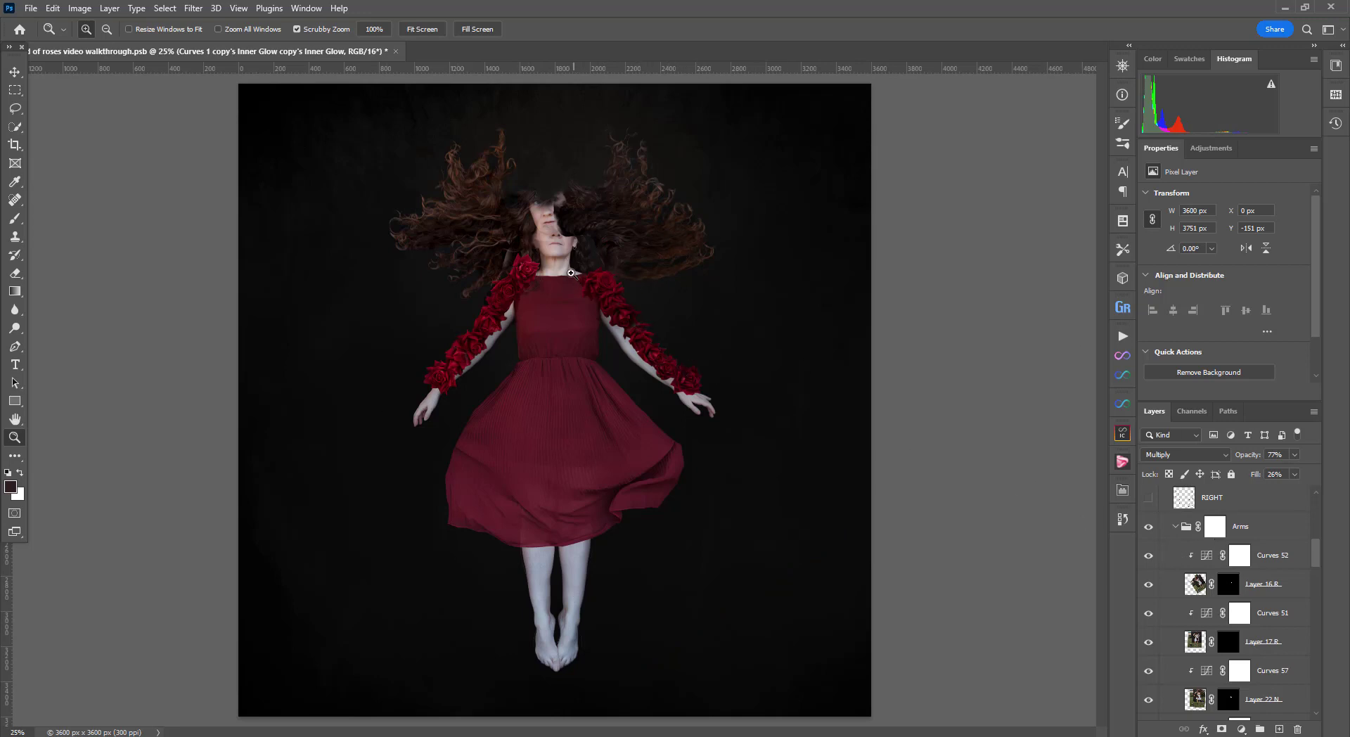
# Step: Examine the individual rose layers and their masks throughout the Arms group, selecting Layer 8 L
pyautogui.scroll(-5, 1228, 597)
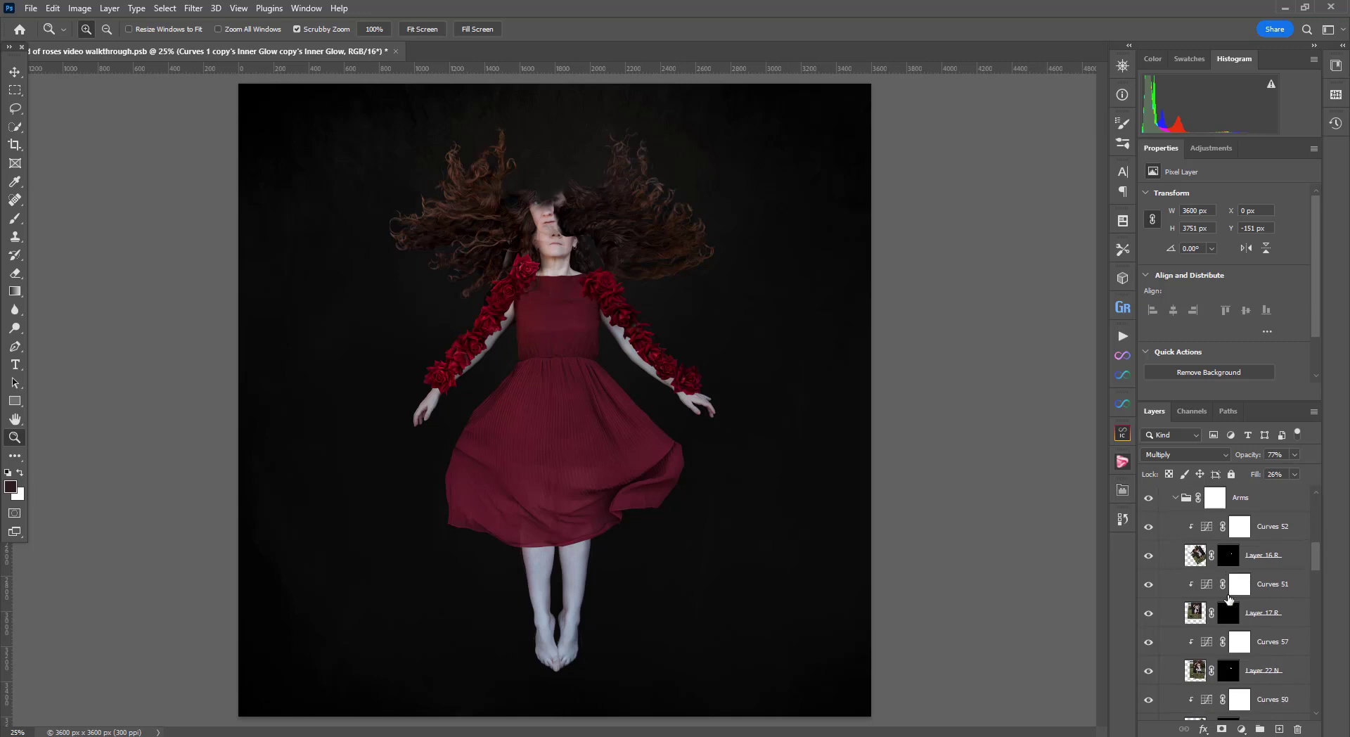
pyautogui.scroll(-7, 1229, 597)
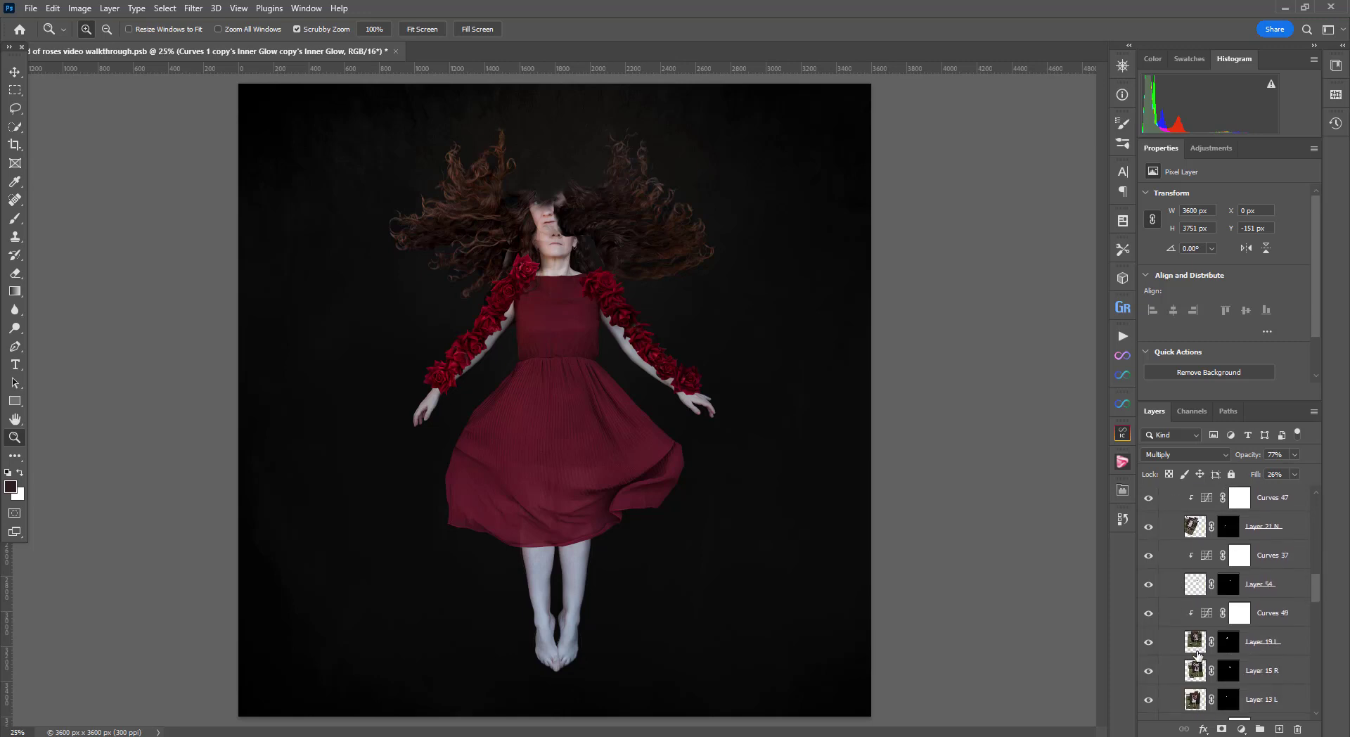
pyautogui.scroll(-8, 1197, 650)
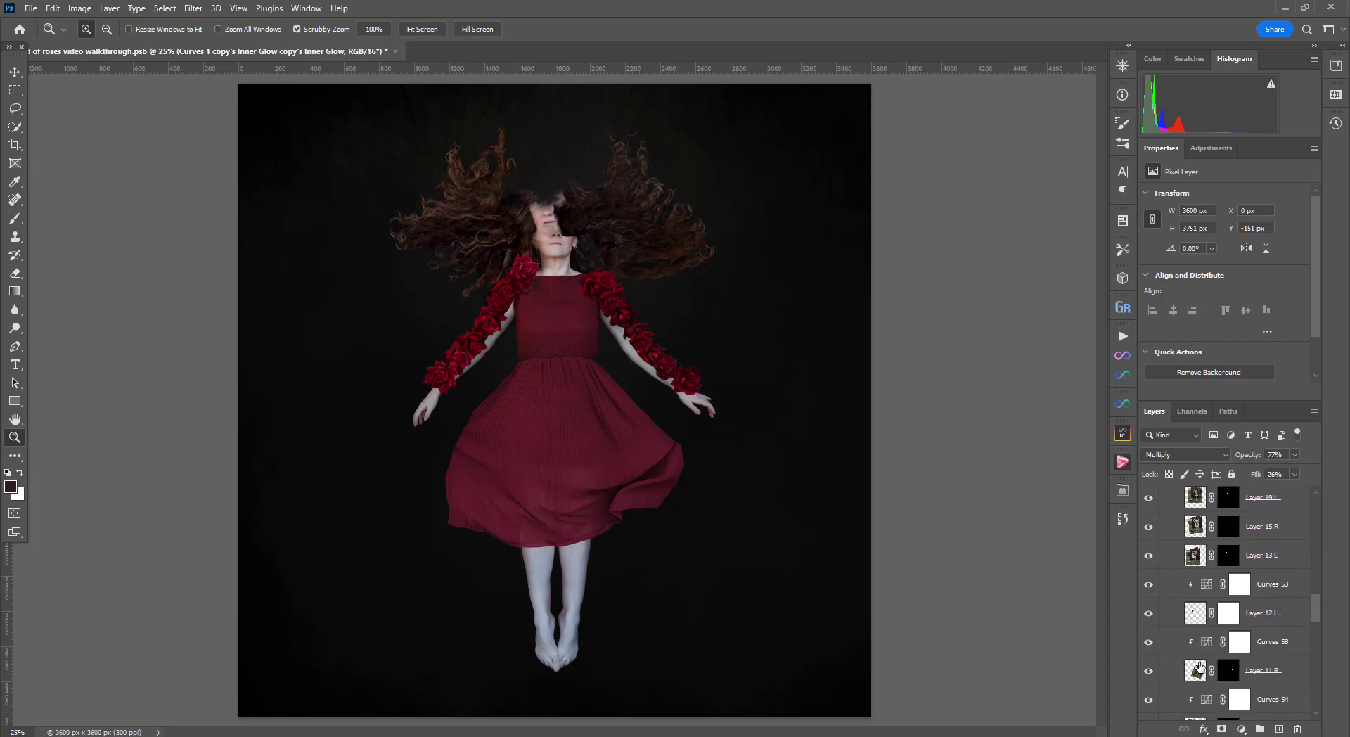
pyautogui.scroll(2, 1202, 674)
pyautogui.click(1195, 613)
pyautogui.scroll(2, 1266, 629)
pyautogui.scroll(3, 1266, 629)
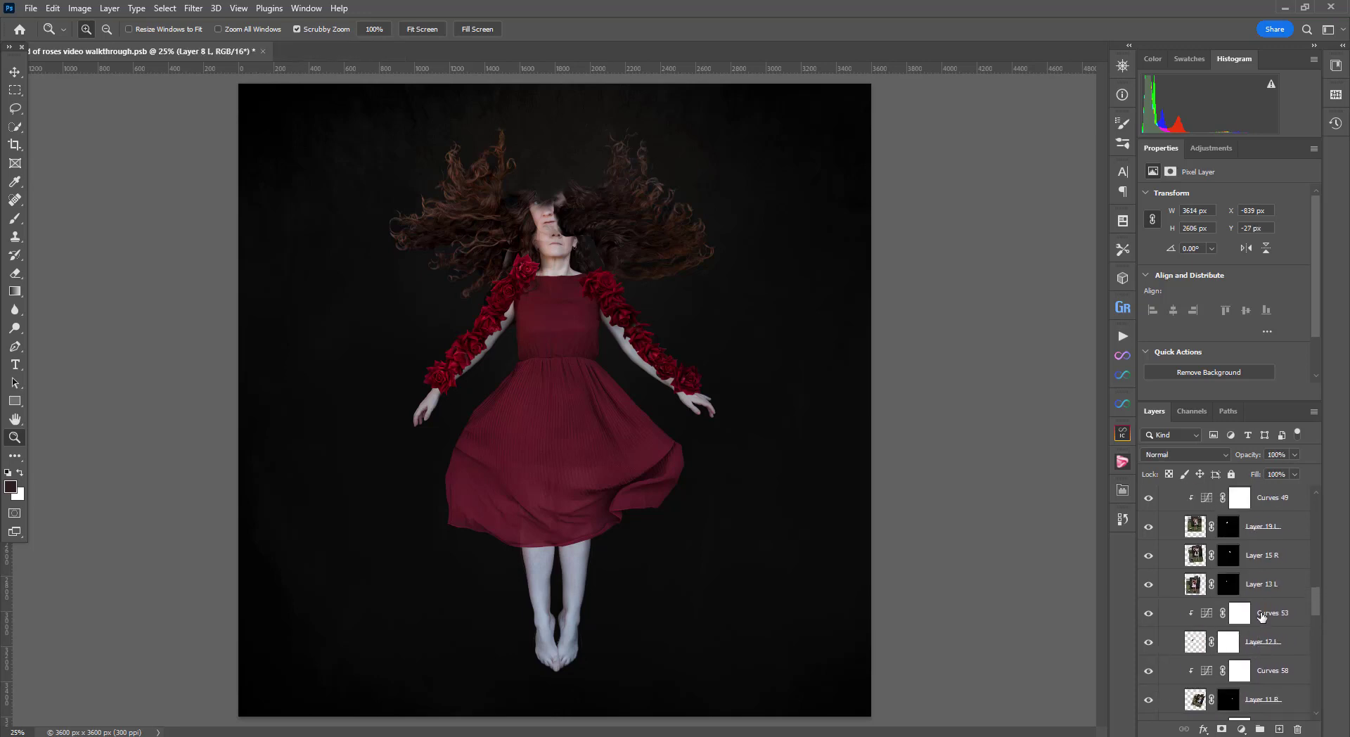
pyautogui.scroll(4, 1261, 617)
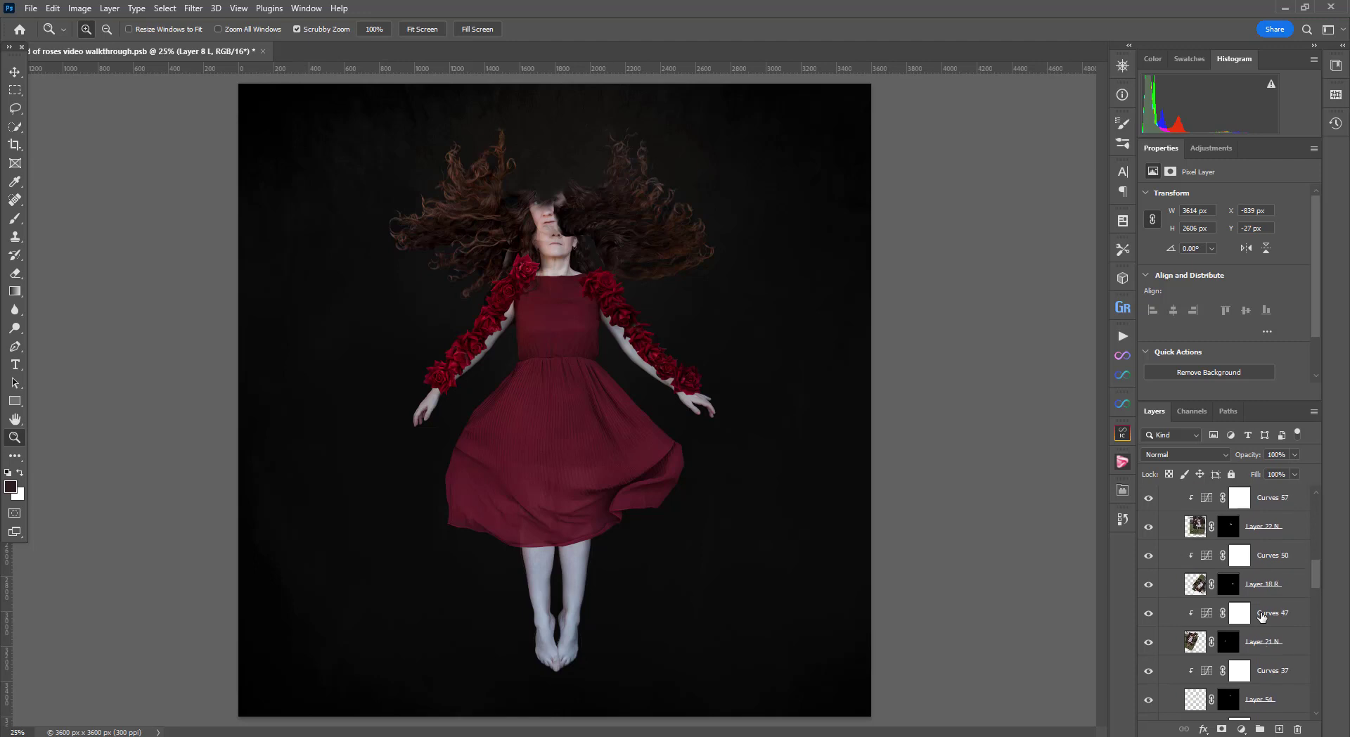
pyautogui.scroll(2, 1262, 617)
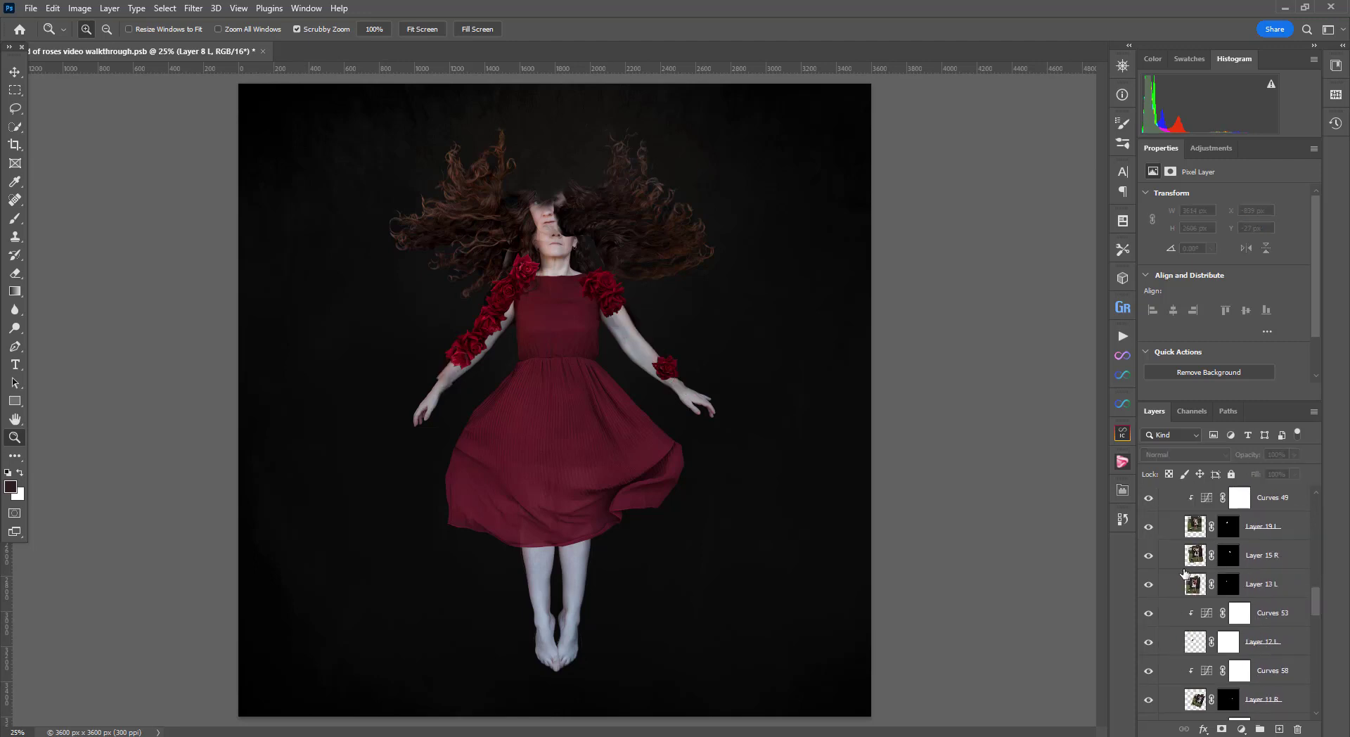
# Step: Show the hidden arm roses one by one, from Layer 21 N up to Layer 16 R
pyautogui.scroll(4, 1183, 570)
pyautogui.click(1157, 559)
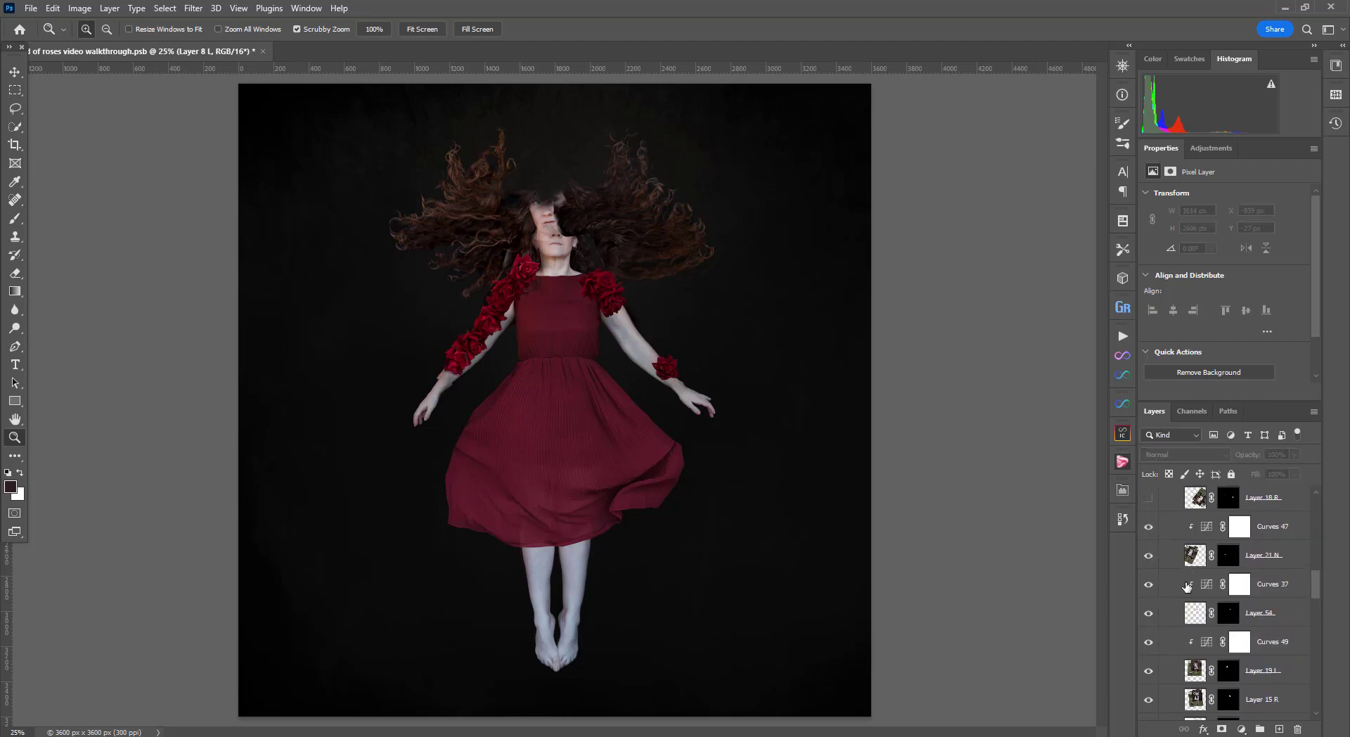
pyautogui.scroll(2, 1156, 576)
pyautogui.click(1148, 526)
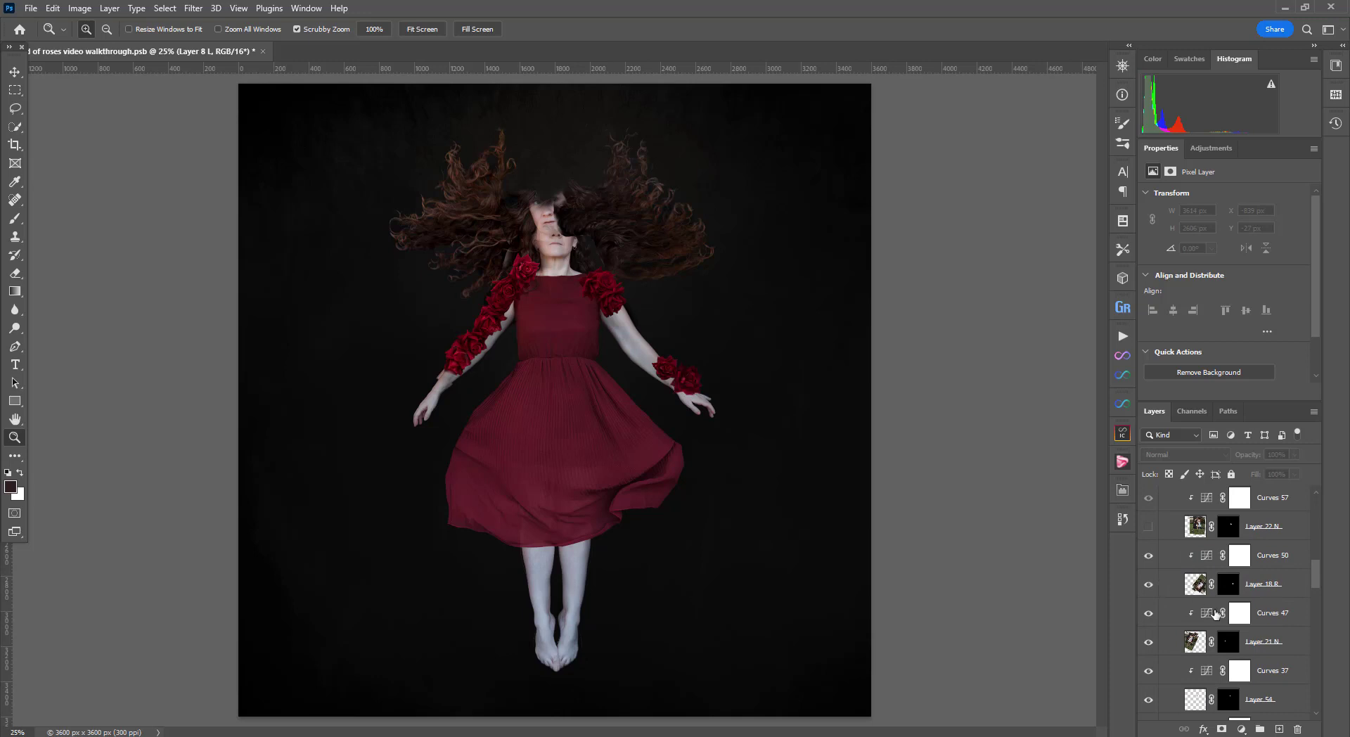
pyautogui.scroll(2, 1152, 559)
pyautogui.click(1152, 559)
pyautogui.scroll(2, 1152, 563)
pyautogui.click(1148, 583)
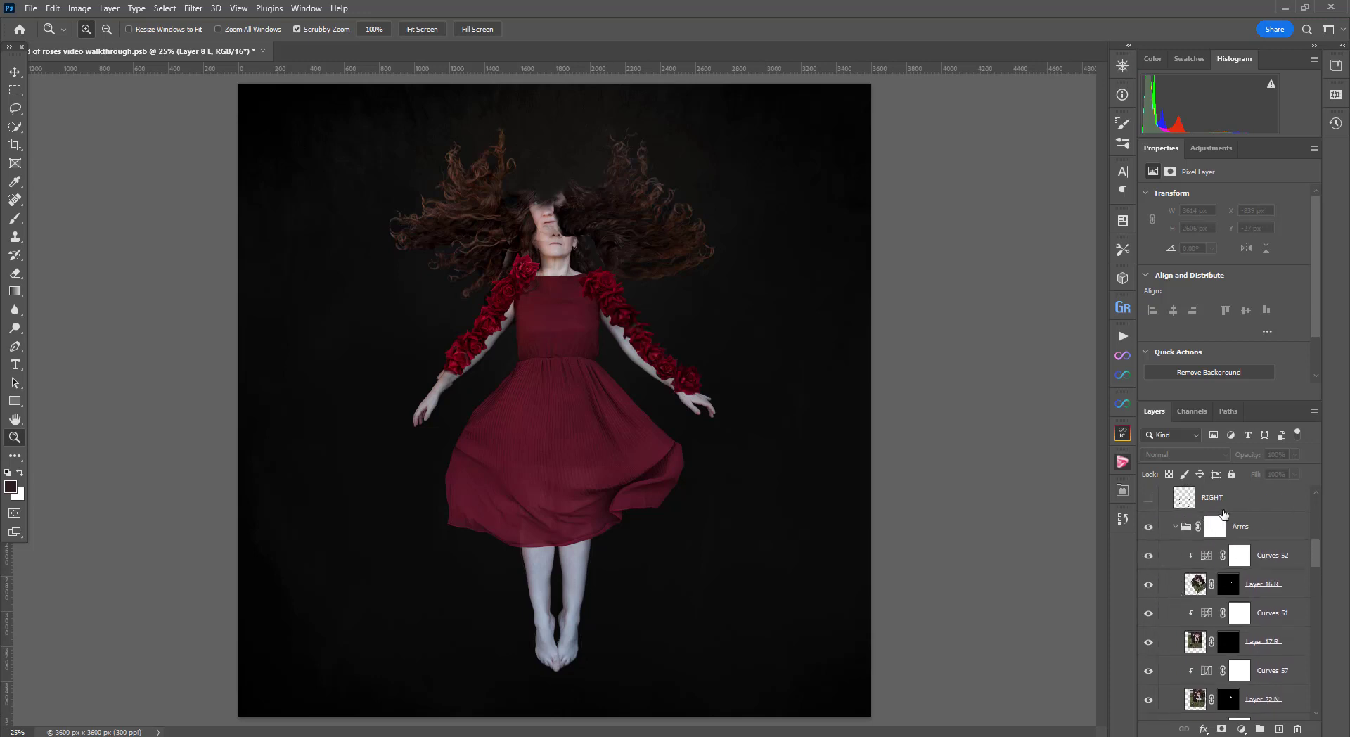
# Step: Show and select the RIGHT layer of scattered roses, briefly disabling the mask on Layer 77
pyautogui.scroll(2, 1198, 541)
pyautogui.scroll(2, 1197, 560)
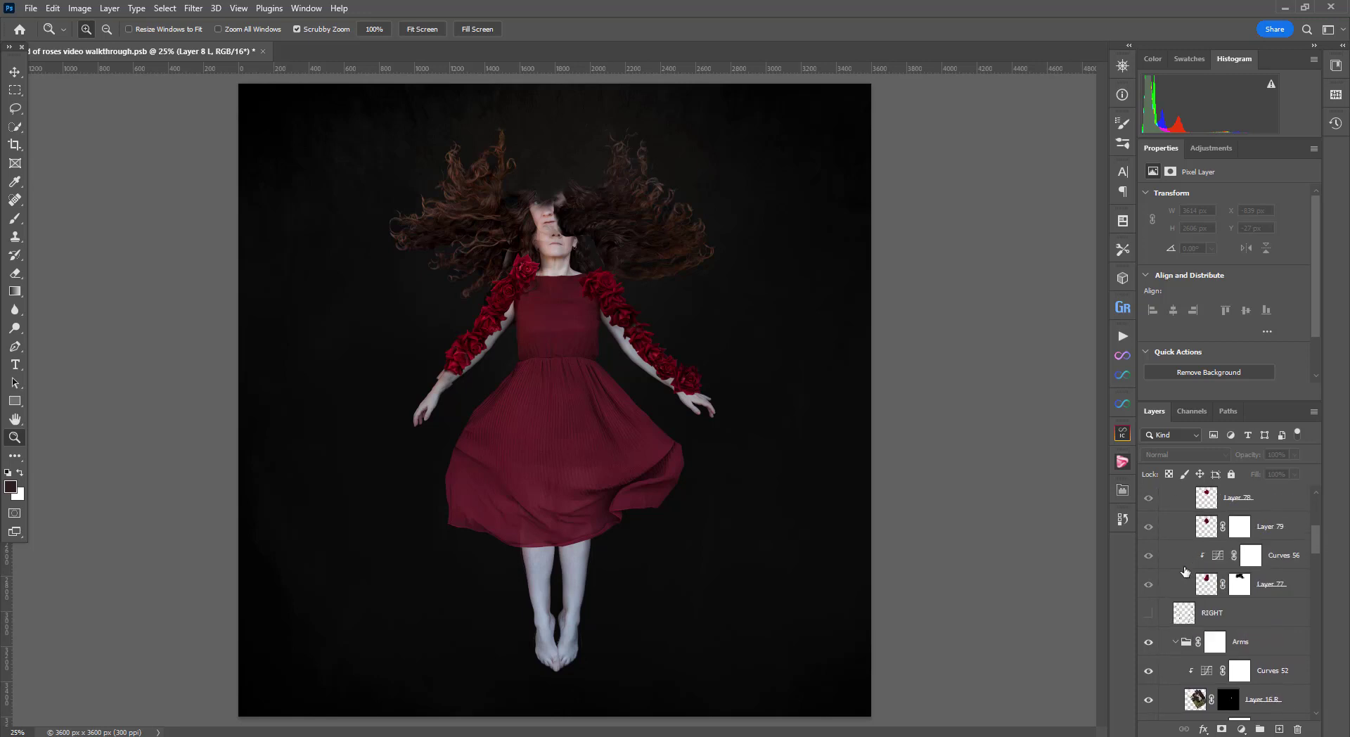
pyautogui.click(1148, 613)
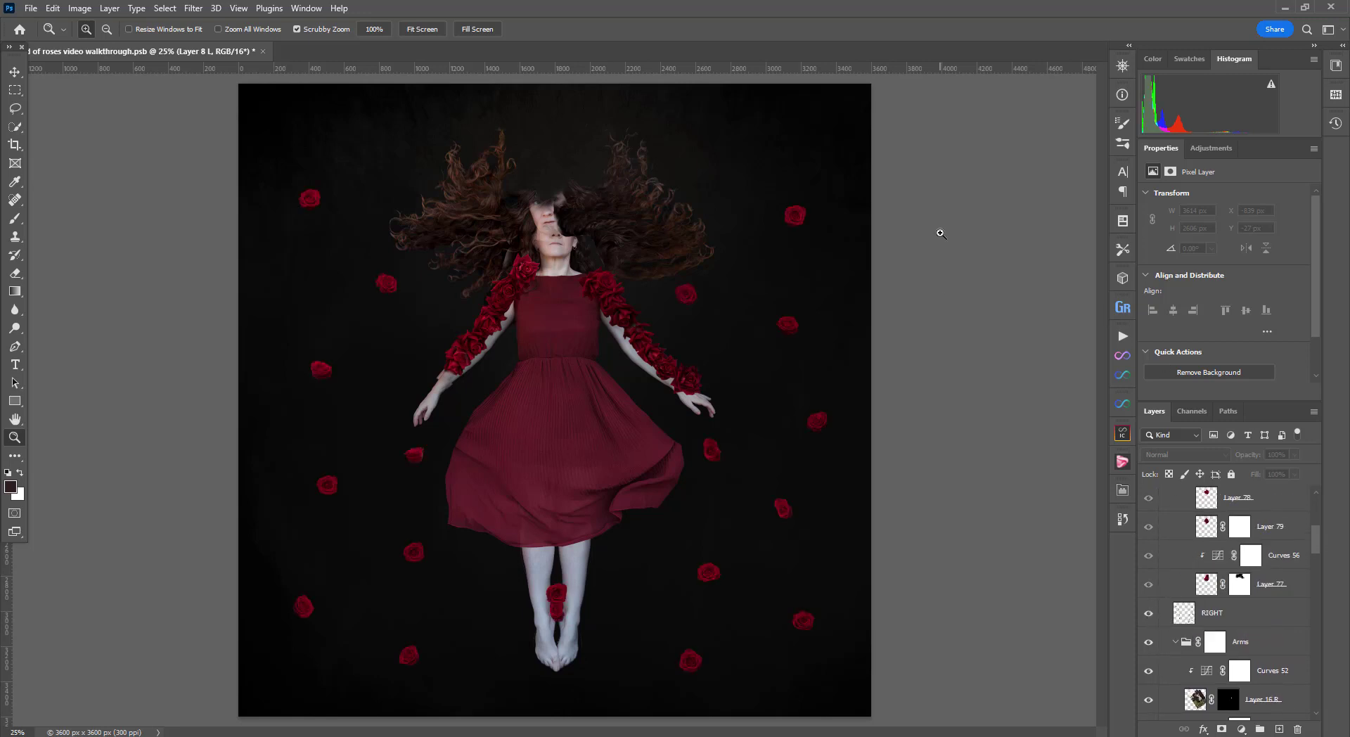
pyautogui.keyDown('shift'); pyautogui.click(1237, 584); pyautogui.keyUp('shift')
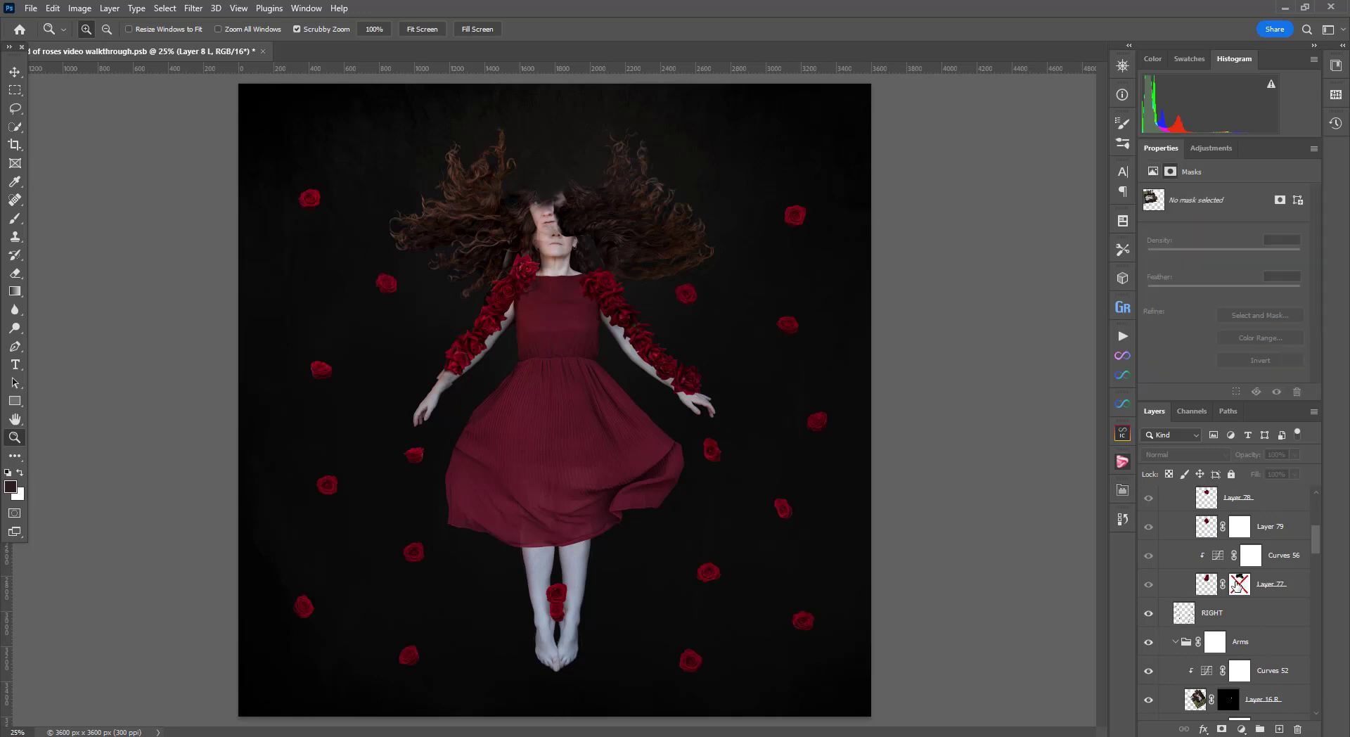
pyautogui.keyDown('shift'); pyautogui.click(1237, 583); pyautogui.keyUp('shift')
pyautogui.scroll(-1, 1237, 584)
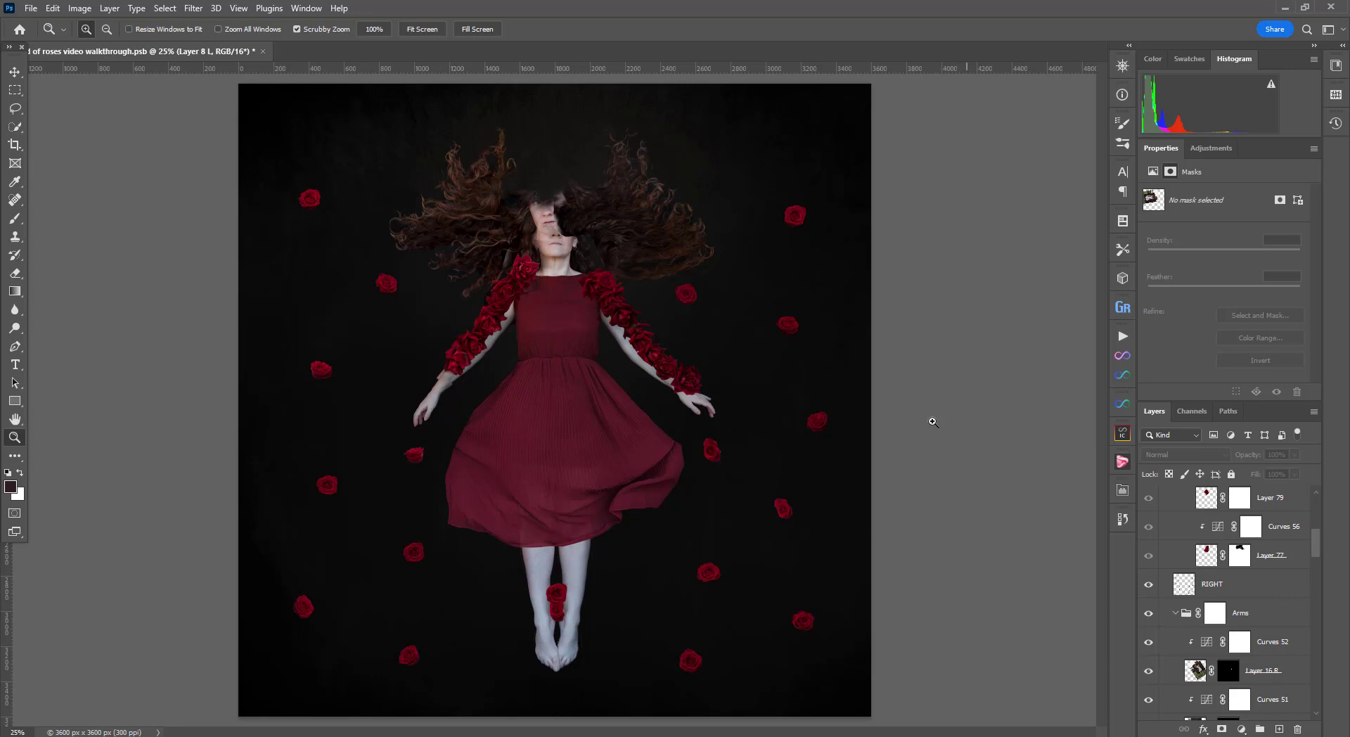
pyautogui.click(1249, 590)
# Step: Show the Big flowers group and hide the individual layers that build up the large rose
pyautogui.scroll(3, 1244, 594)
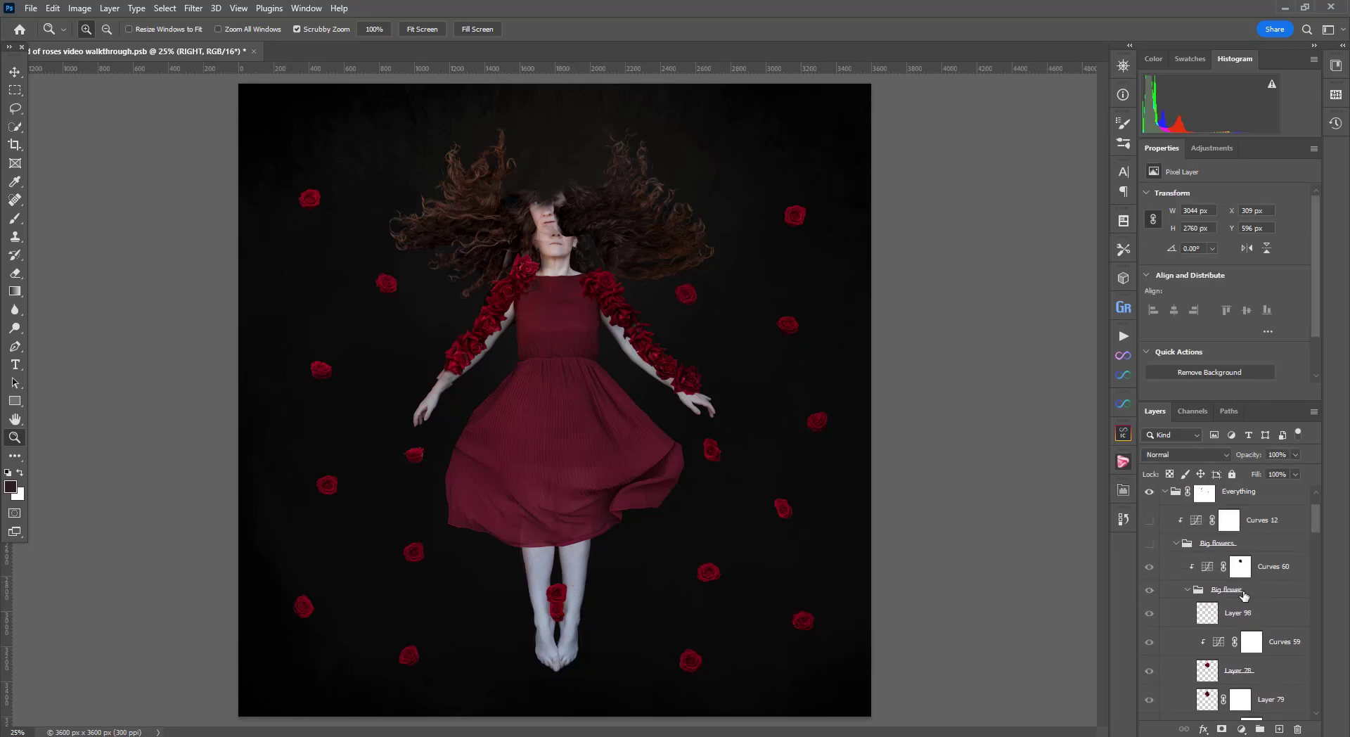
pyautogui.click(1150, 545)
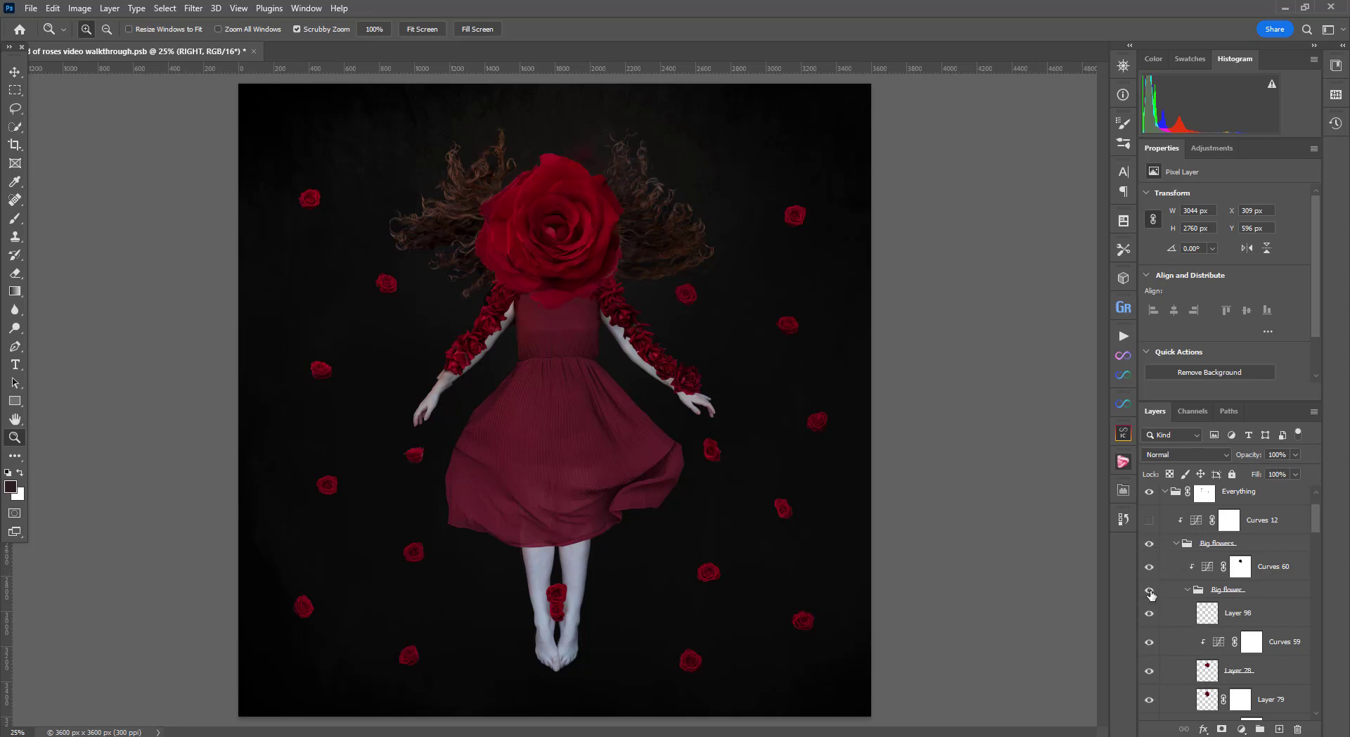
pyautogui.moveTo(1150, 623); pyautogui.dragTo(1148, 698)
pyautogui.scroll(-2, 1163, 629)
pyautogui.click(1150, 673)
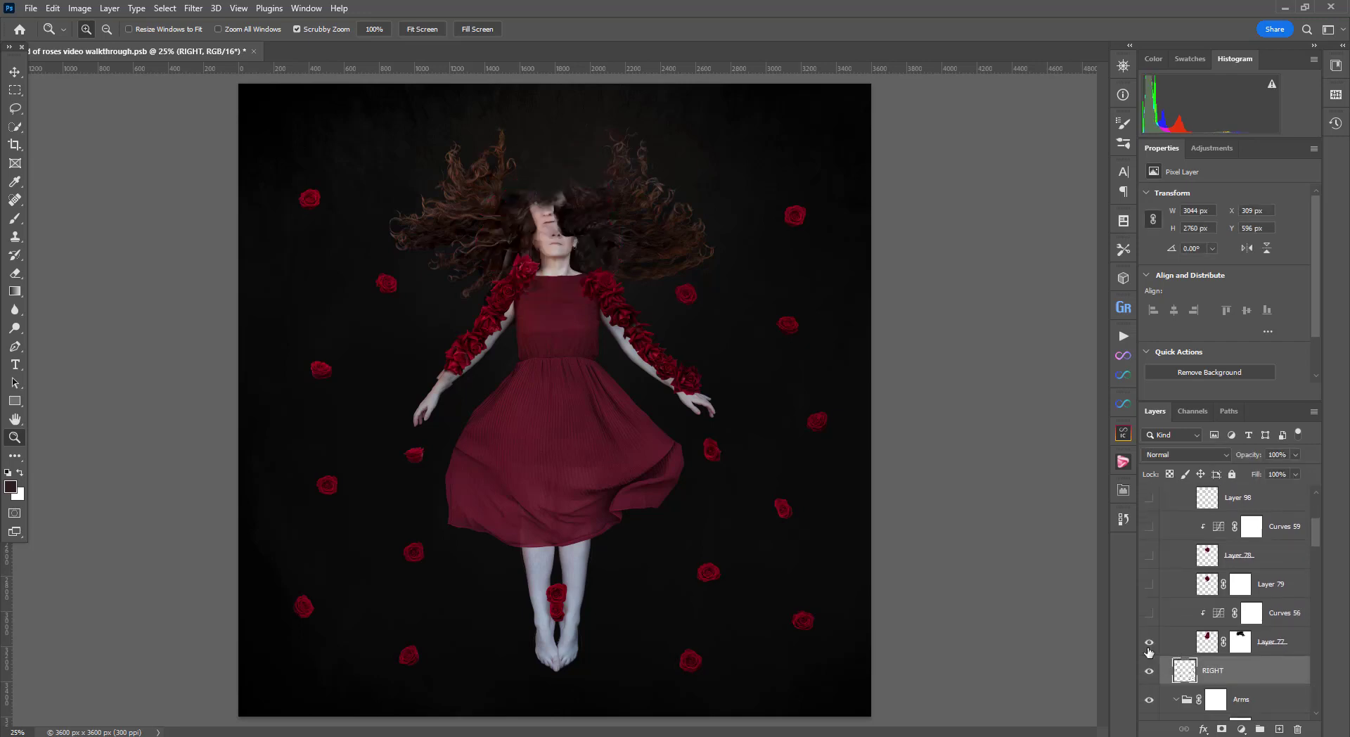
# Step: Show Layer 77, Curves 56 and Layer 79 of the large rose, comparing both rose layers off and on
pyautogui.click(1149, 643)
pyautogui.click(1148, 643)
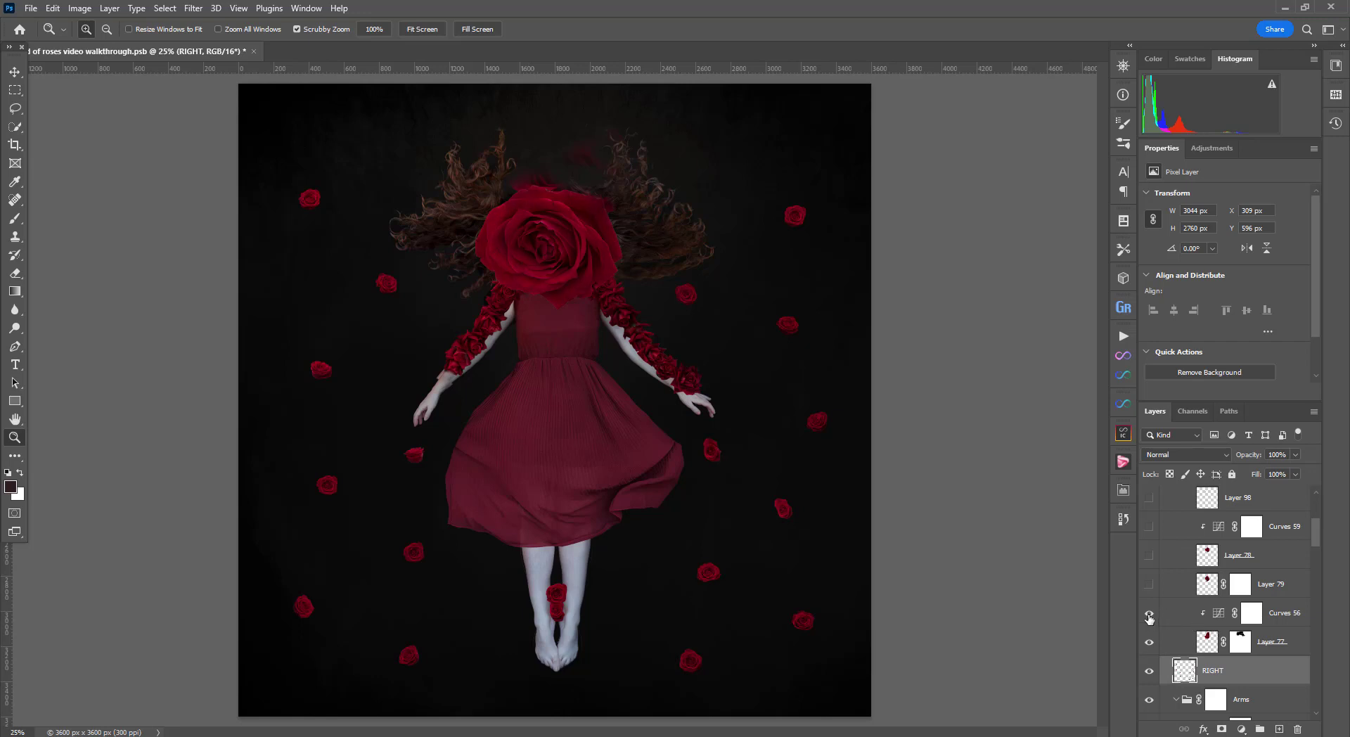
pyautogui.click(1149, 584)
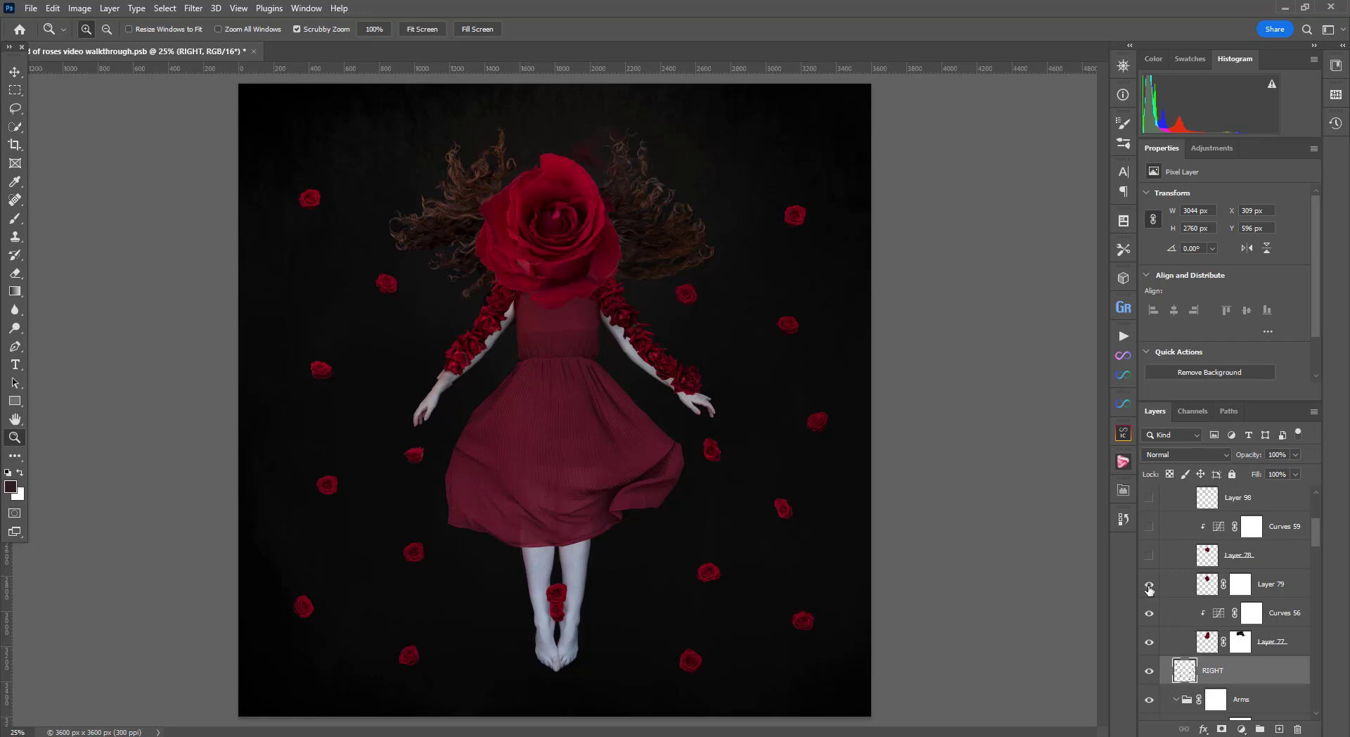
pyautogui.click(1148, 585)
pyautogui.click(1149, 586)
pyautogui.click(1149, 585)
pyautogui.click(1149, 585)
pyautogui.click(1149, 642)
pyautogui.click(1149, 643)
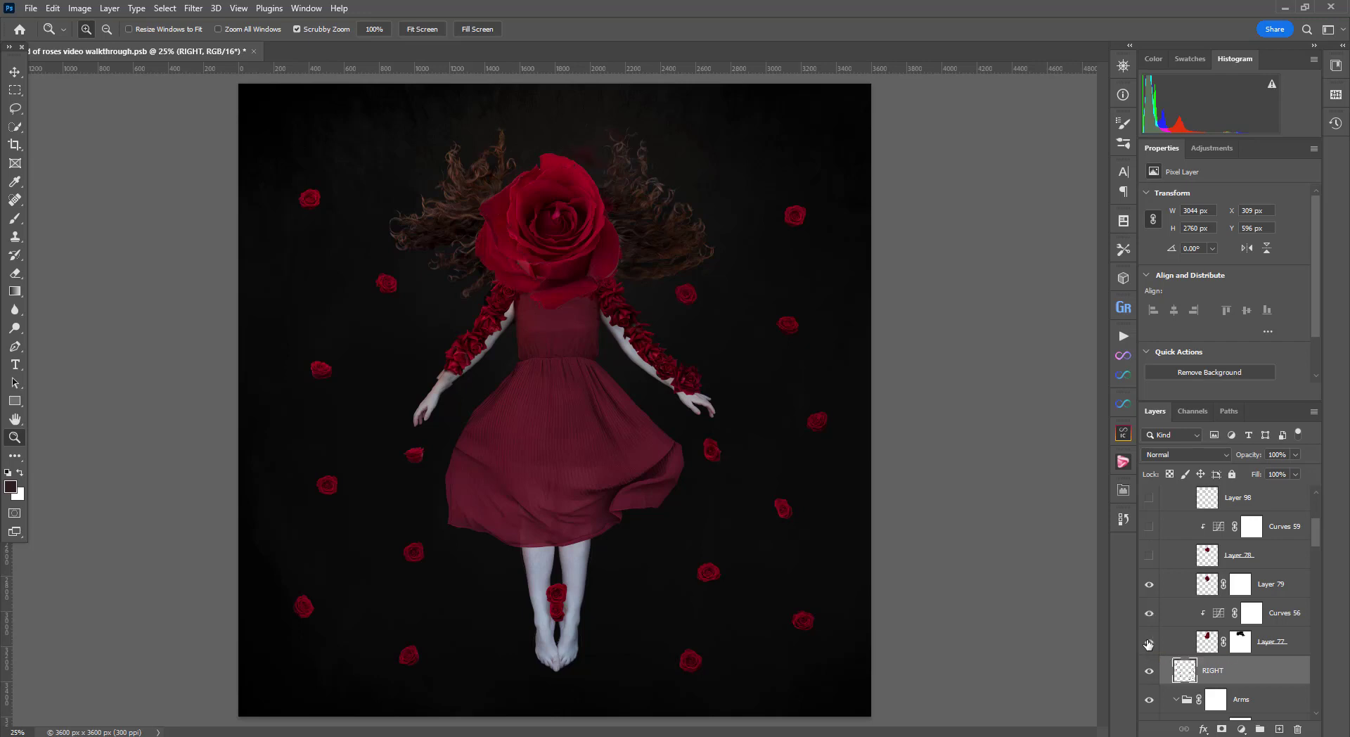
# Step: Show the rose layer above Layer 79 and compare the stacked rose layers by toggling their visibility
pyautogui.click(1149, 556)
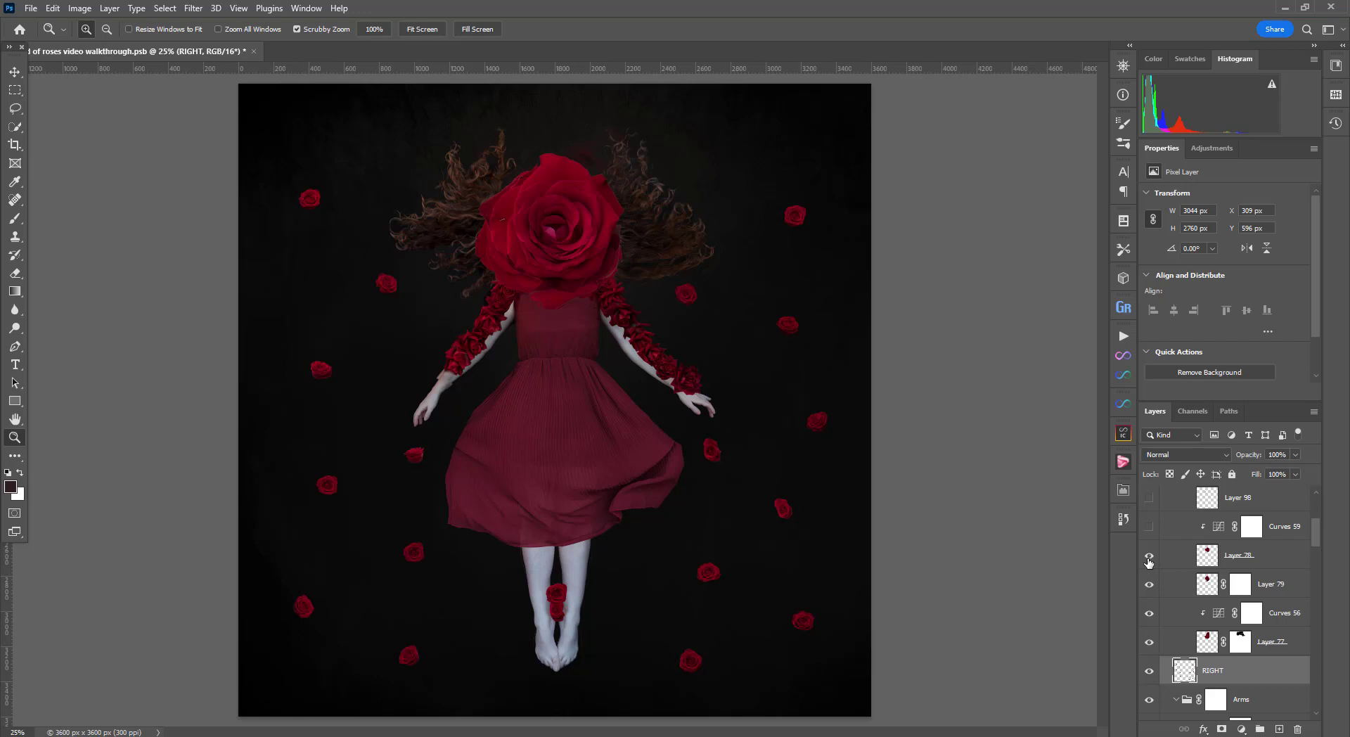
pyautogui.click(1148, 557)
pyautogui.click(1150, 585)
pyautogui.click(1150, 585)
pyautogui.click(1149, 642)
pyautogui.click(1150, 642)
# Step: Show Curves 59 and Layer 98 on the large rose, and Curves 12 in the Everything group
pyautogui.scroll(2, 1204, 537)
pyautogui.click(1150, 584)
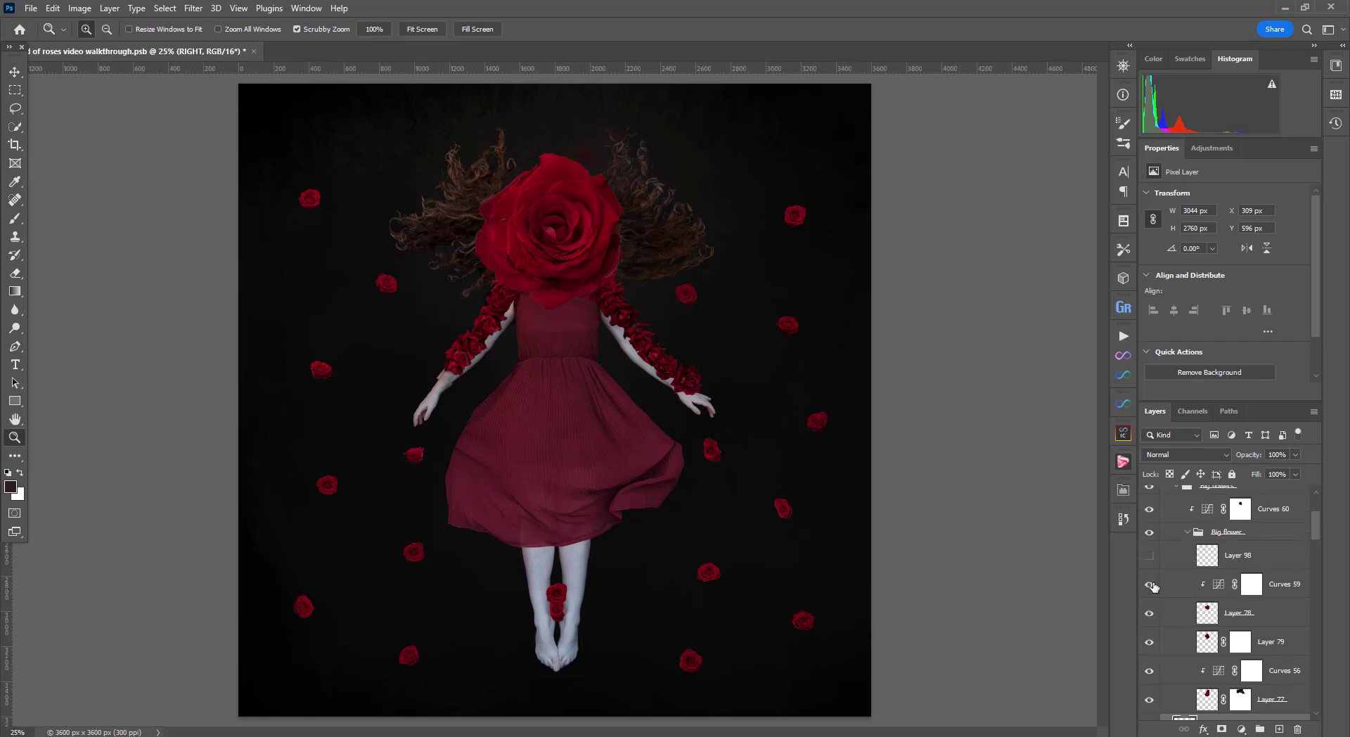
pyautogui.click(1151, 560)
pyautogui.scroll(3, 1149, 573)
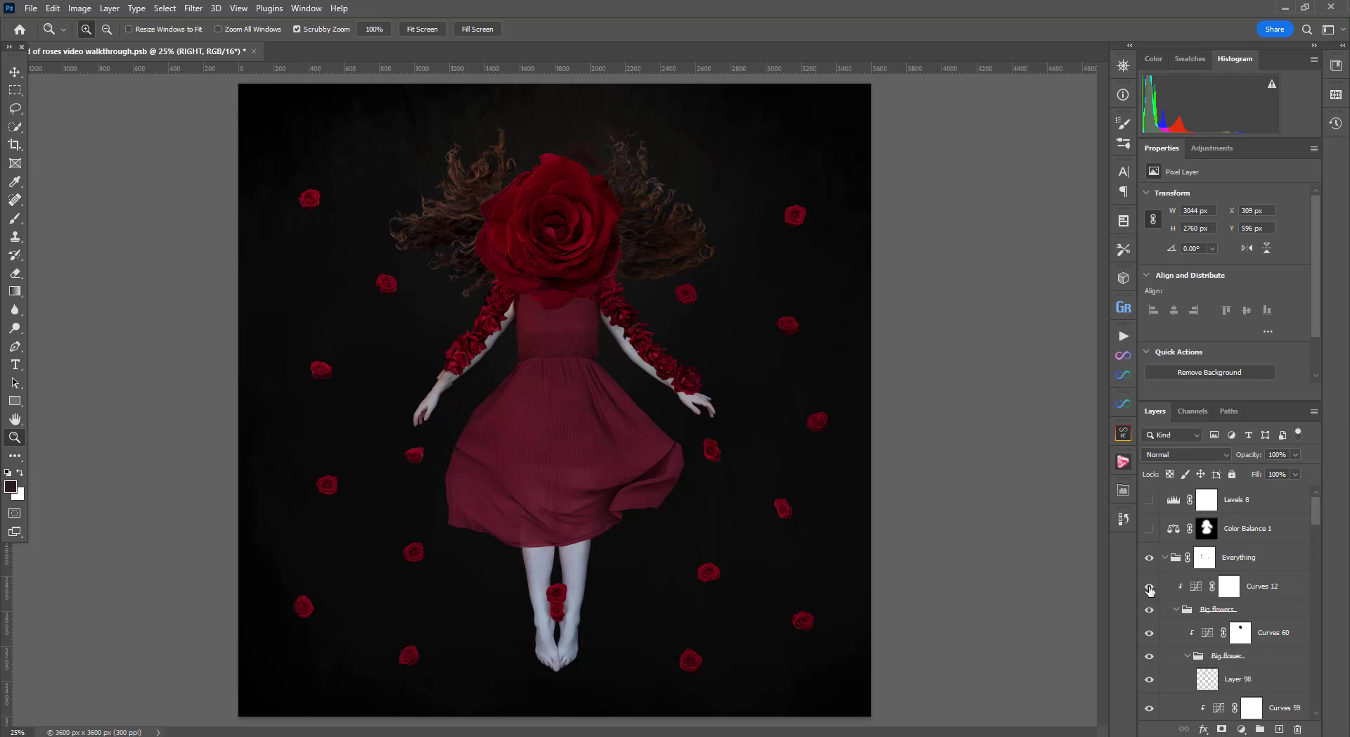
pyautogui.click(1149, 587)
# Step: Show Color Balance 1 and select it to view its settings, comparing the image with it off and on
pyautogui.click(1240, 559)
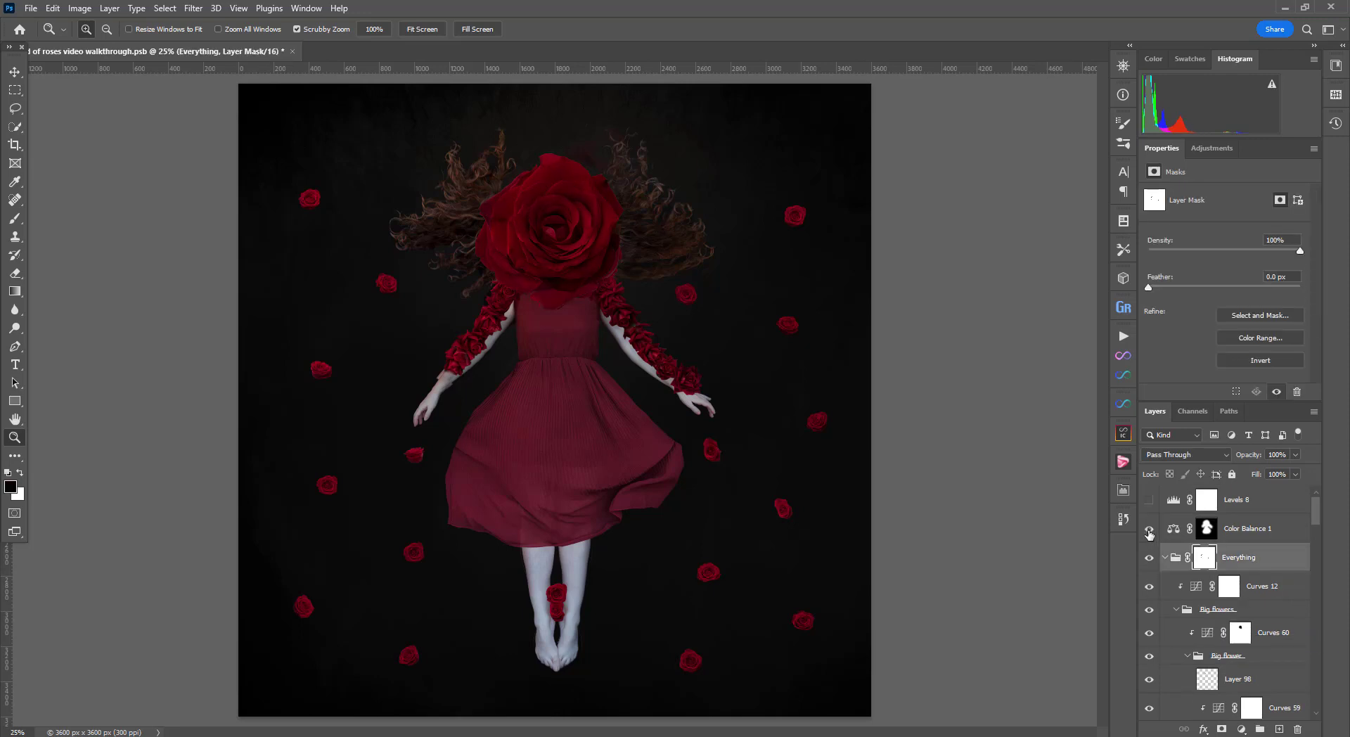
pyautogui.click(1150, 529)
pyautogui.click(1240, 529)
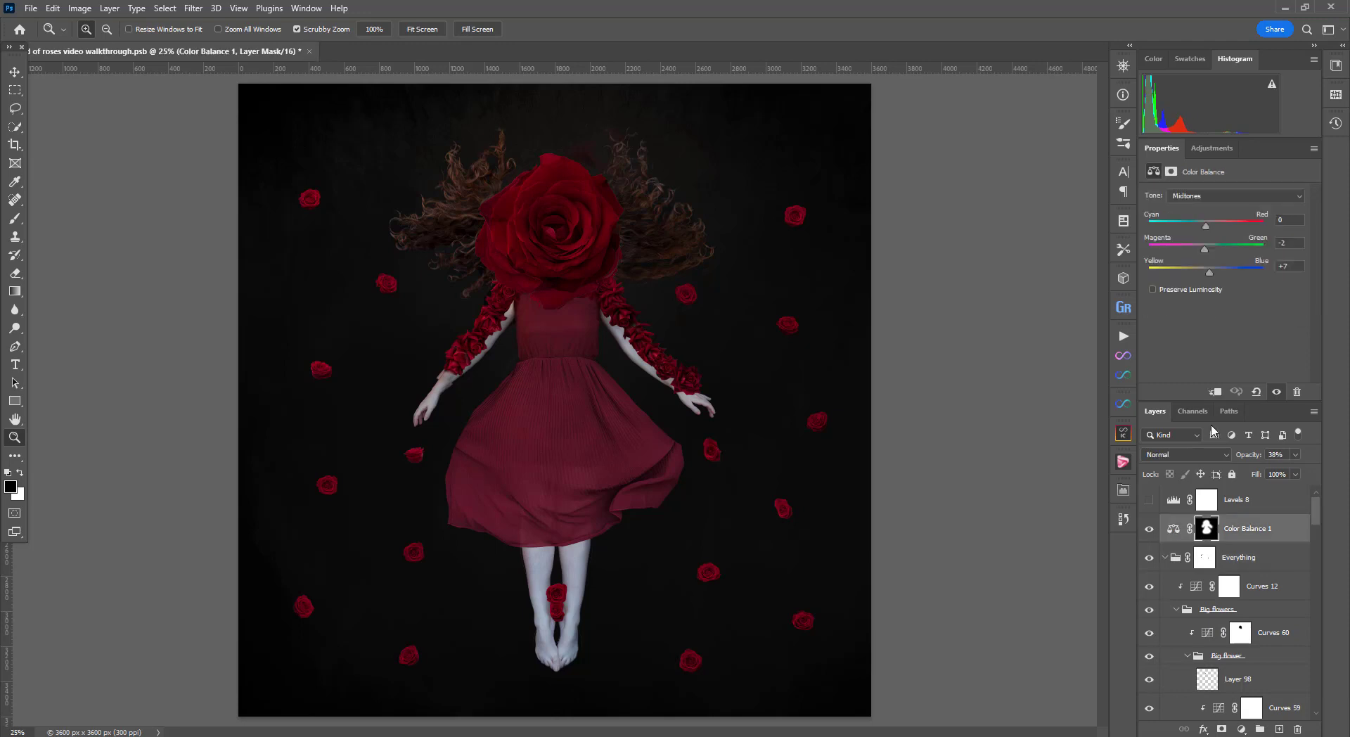
pyautogui.click(1150, 530)
pyautogui.click(1150, 531)
# Step: Show Levels 8 and compare the image without it, then try a higher black input level and undo it
pyautogui.click(1149, 500)
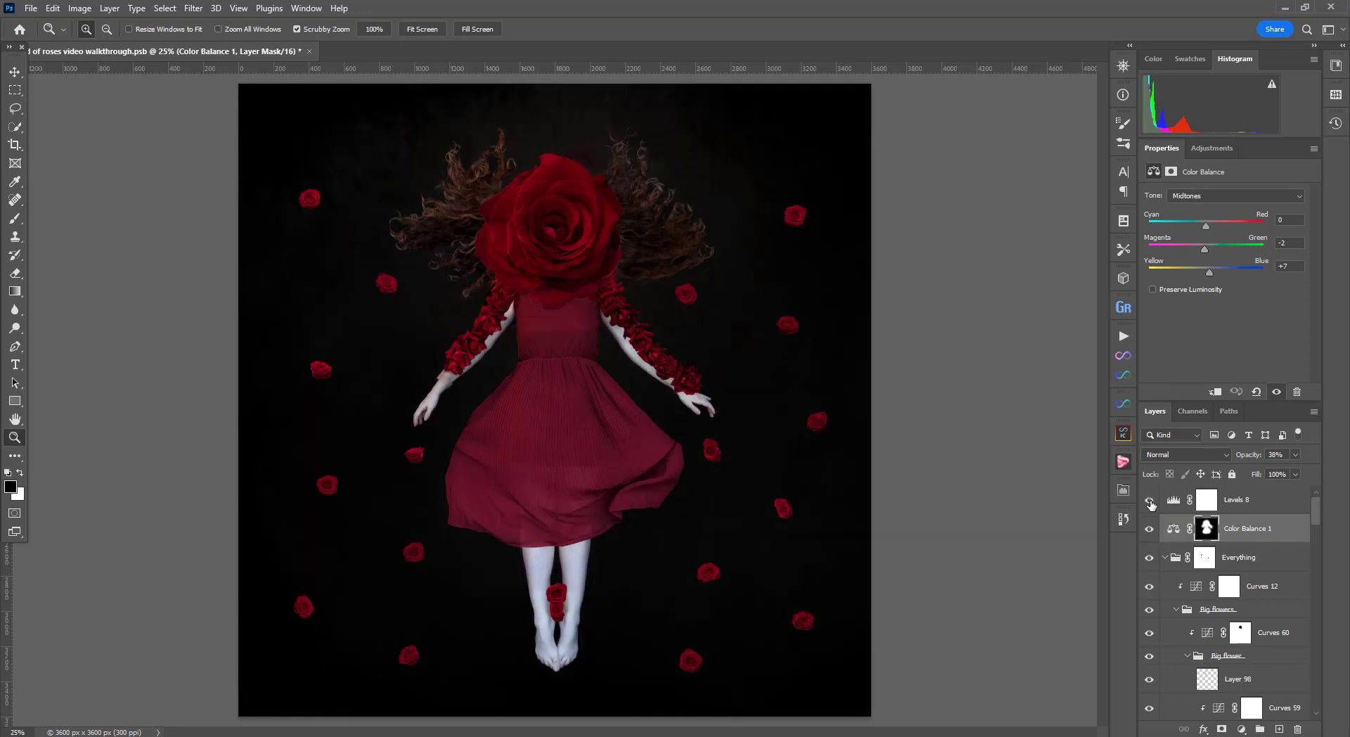
pyautogui.click(1150, 501)
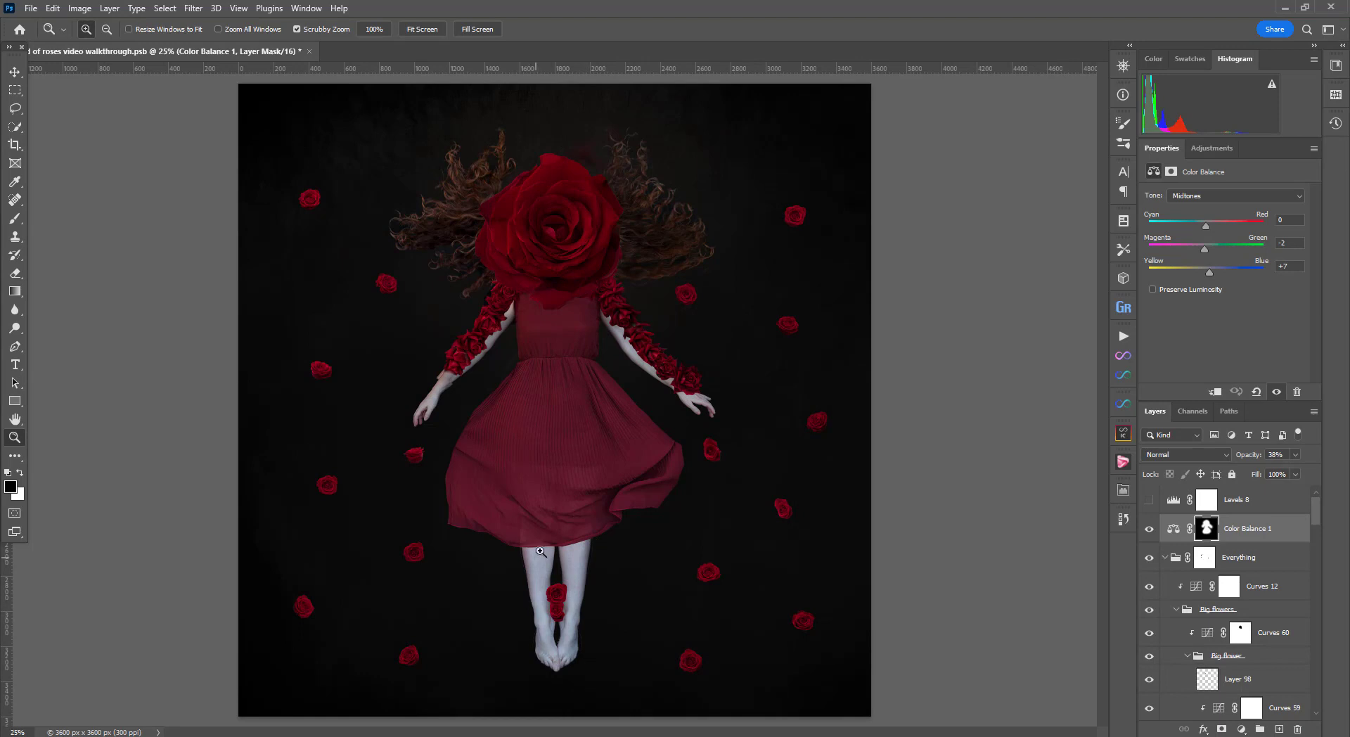
pyautogui.click(1149, 499)
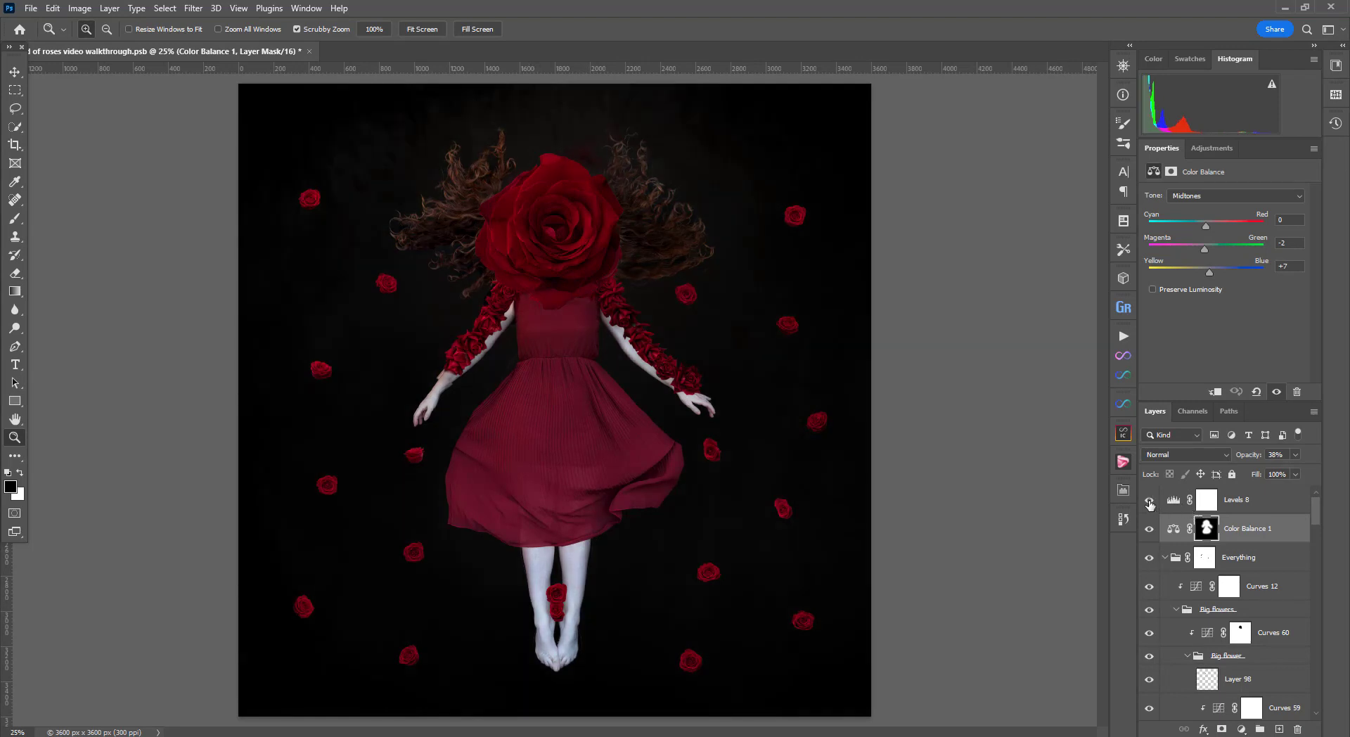
pyautogui.click(1167, 501)
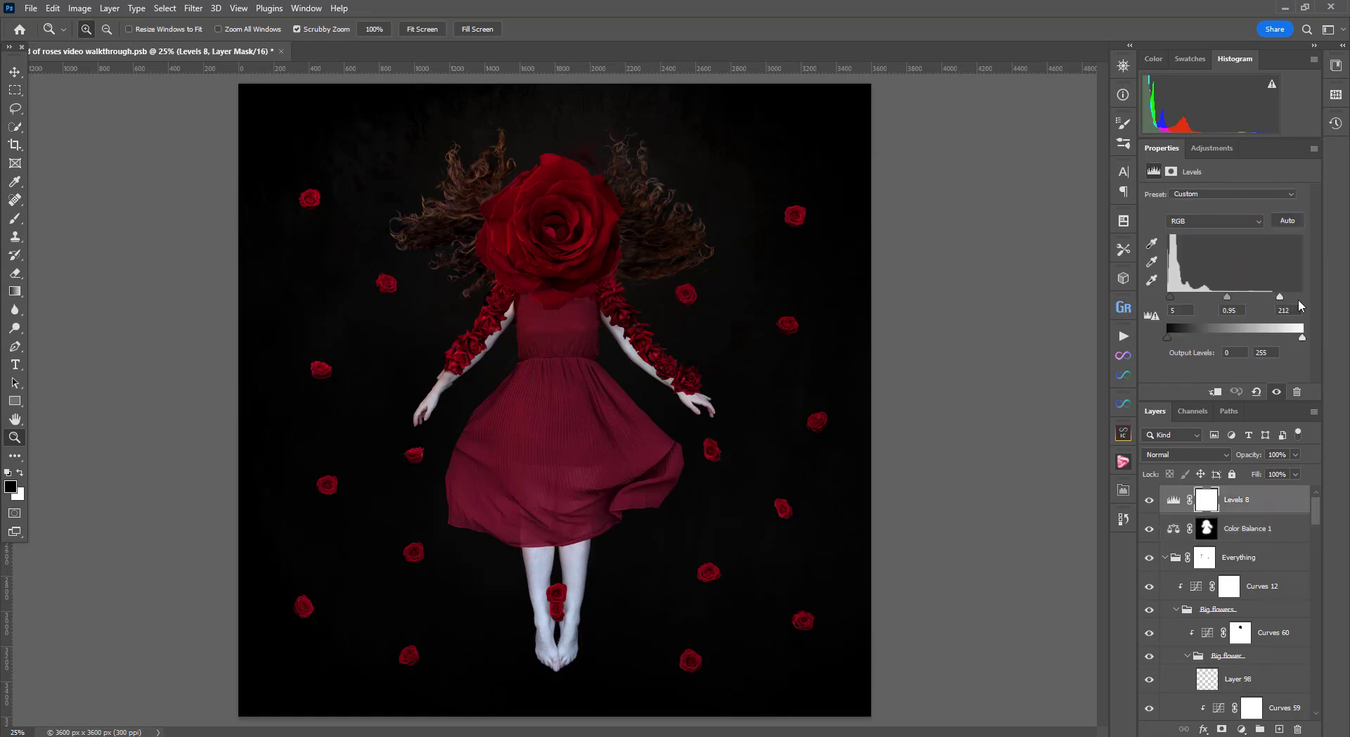
pyautogui.moveTo(1170, 297); pyautogui.dragTo(1179, 295)
pyautogui.hotkey('ctrl', 'z')
# Step: Show the hidden Layer 8 L rose at the wrist in the Arms group
pyautogui.scroll(-10, 1238, 584)
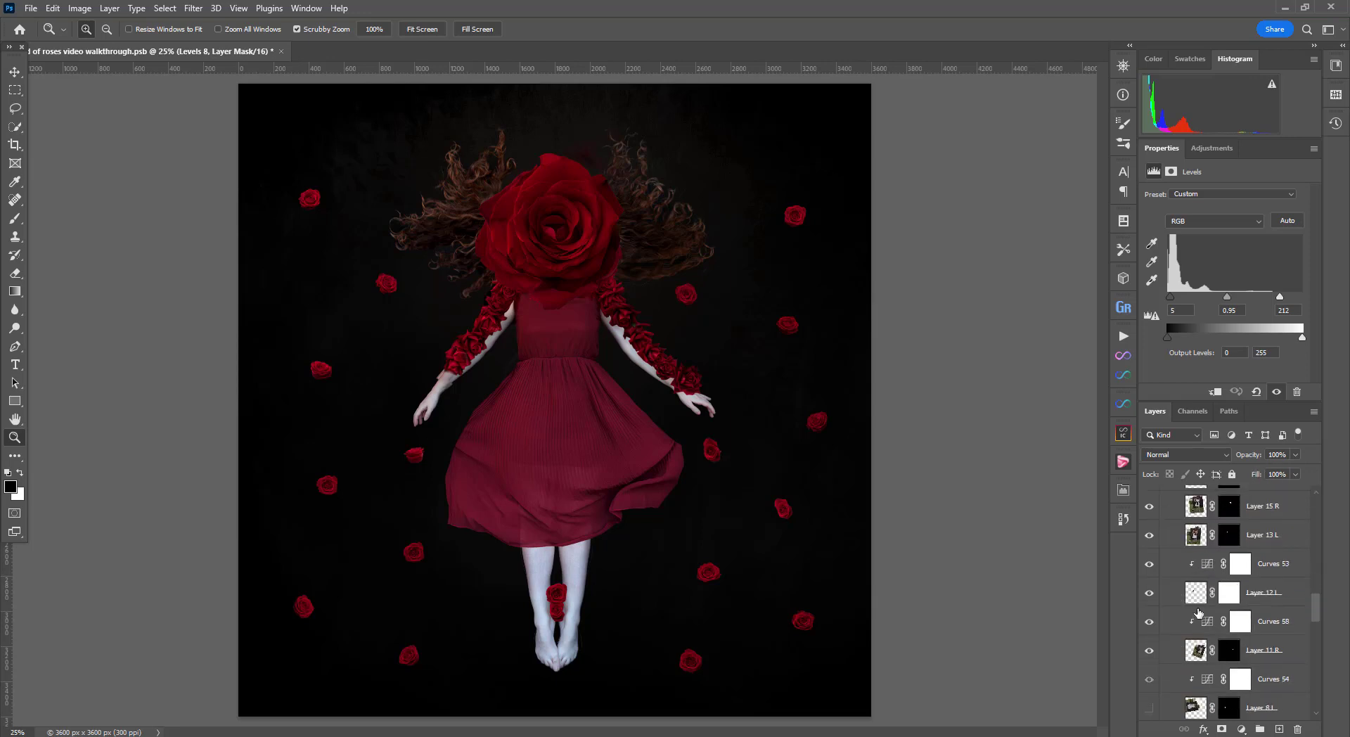
pyautogui.scroll(-2, 1198, 611)
pyautogui.click(1148, 593)
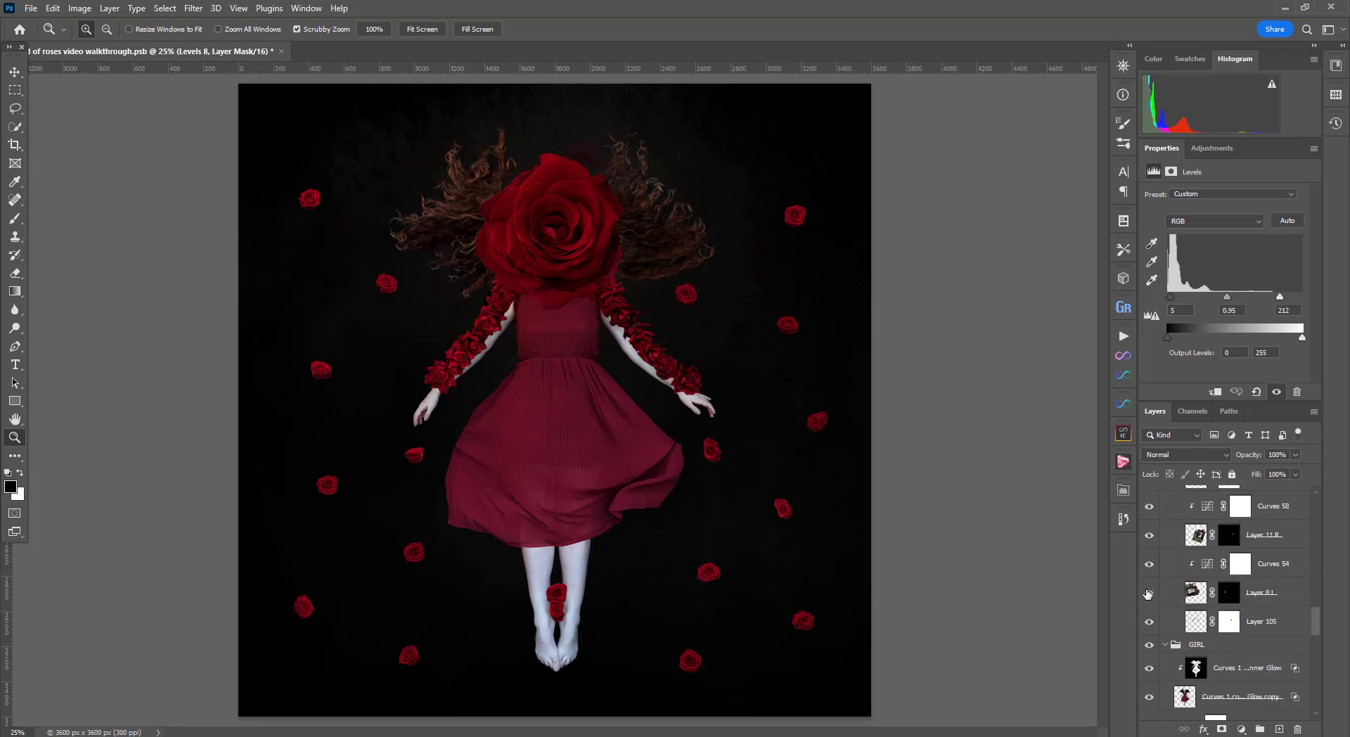
pyautogui.scroll(-1, 1150, 580)
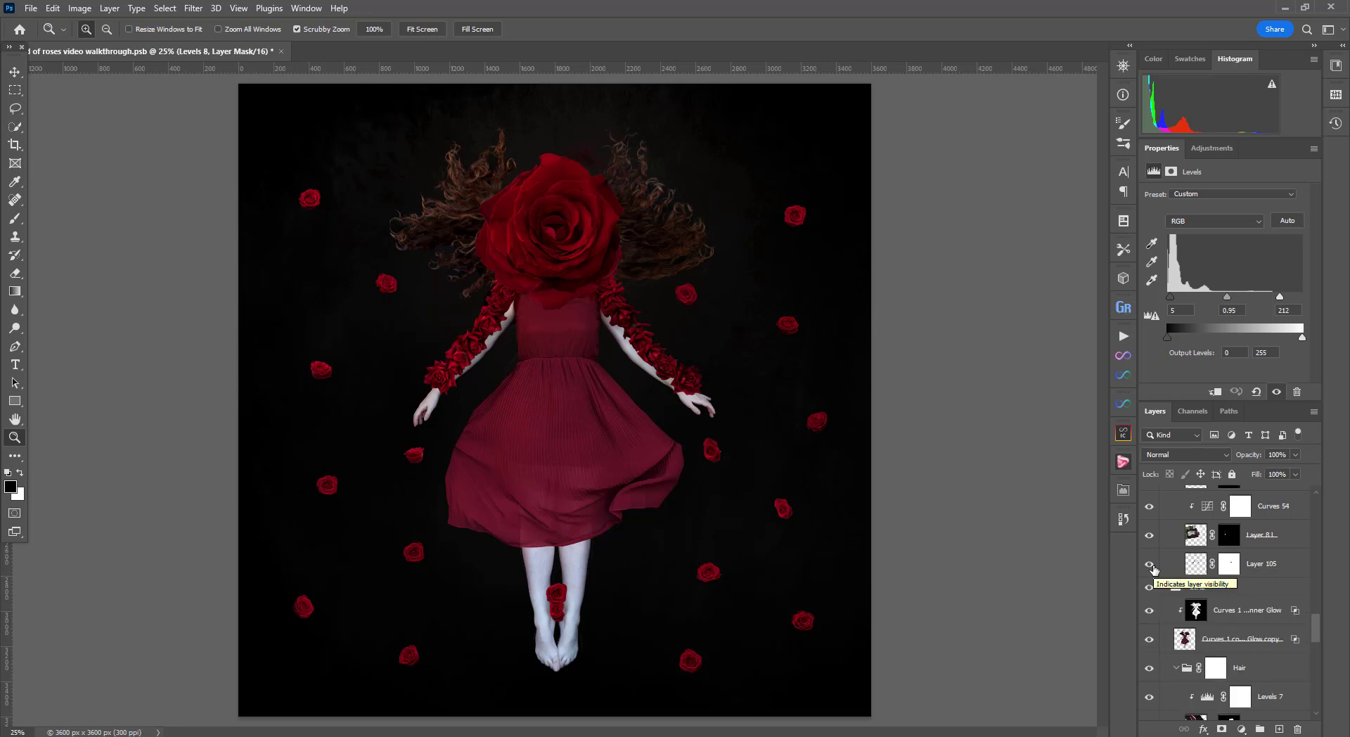